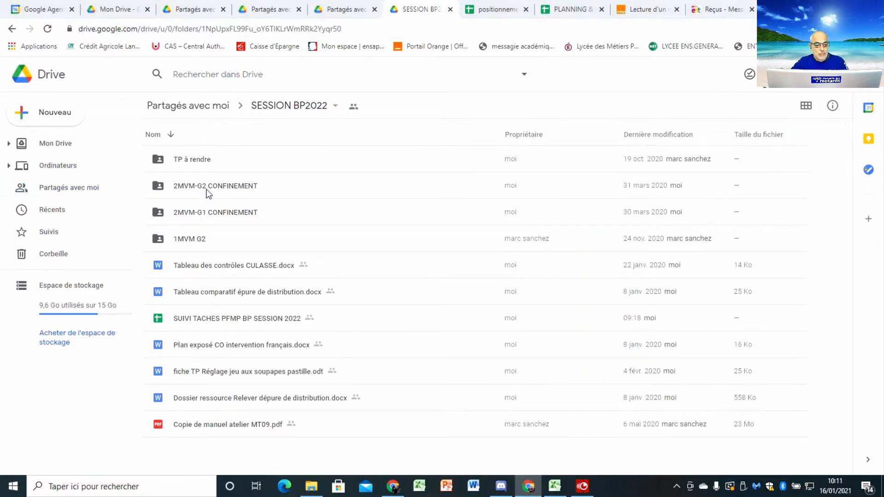
Step: Open the SUIVI TACHES PFMP BP SESSION 2022 spreadsheet and go to the fourth student's sheet
double_click(207, 318)
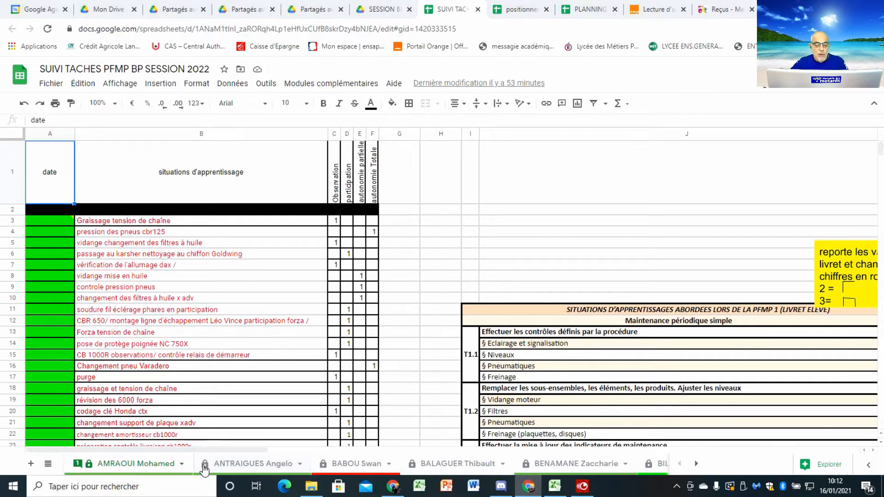
left_click(478, 465)
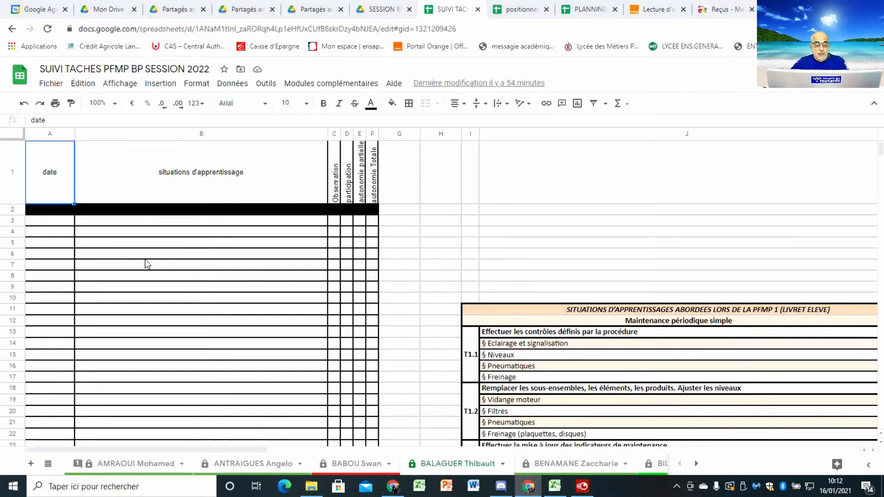
Step: Fill in row 3 with the date 16/01/2021 and the learning situation "changement pneu scooter 50"
left_click(51, 221)
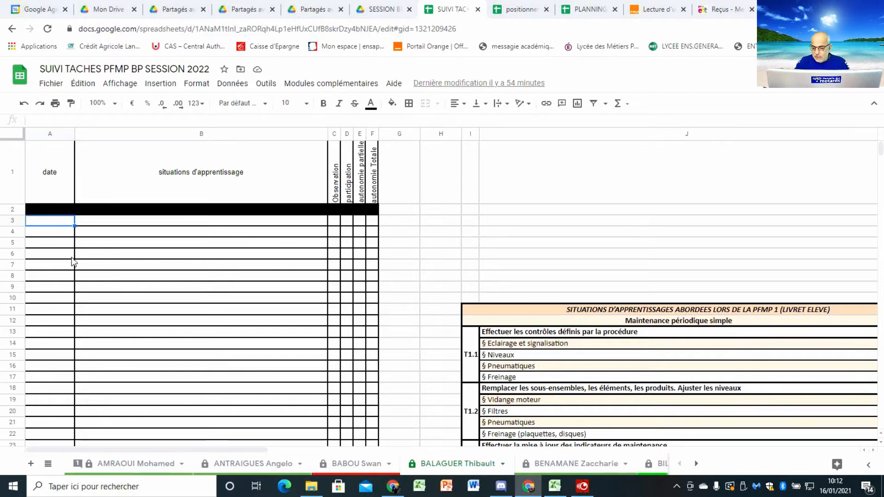
type("16/")
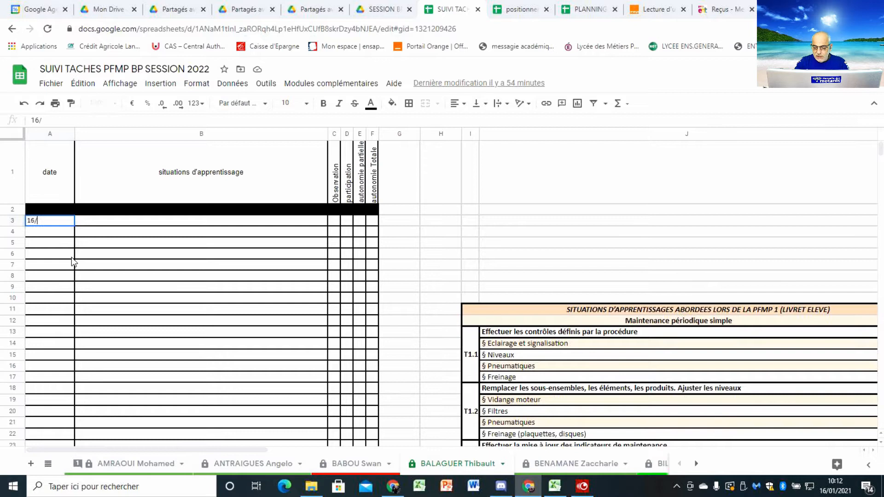
type("01/202")
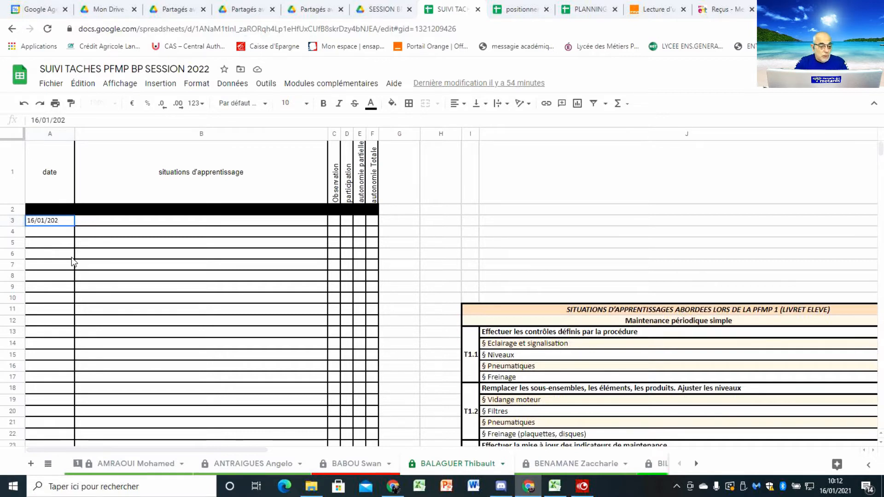
type("1")
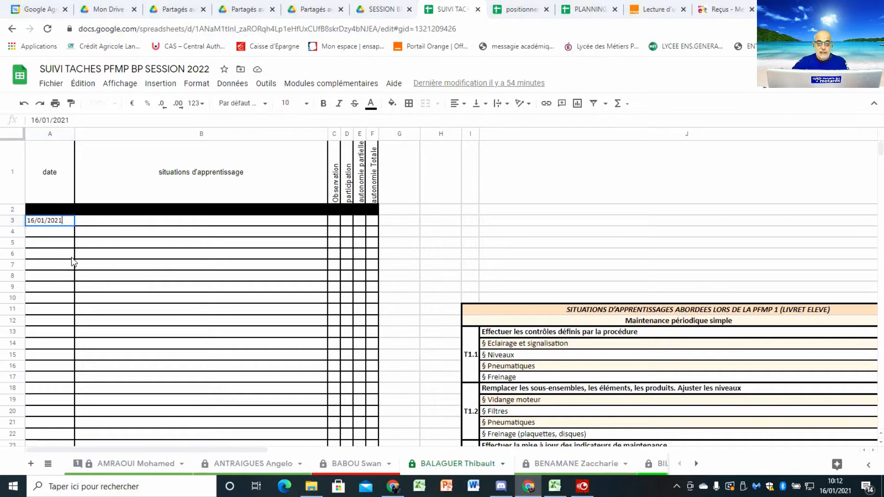
left_click(111, 221)
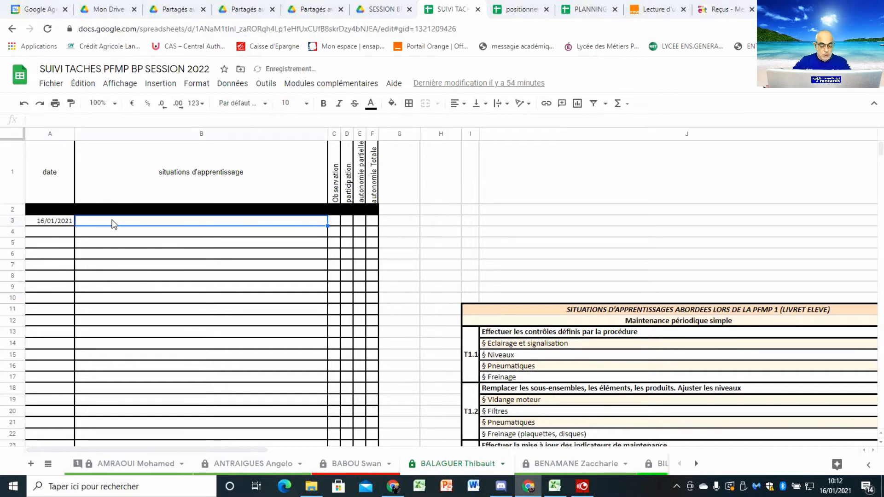
type("changement p")
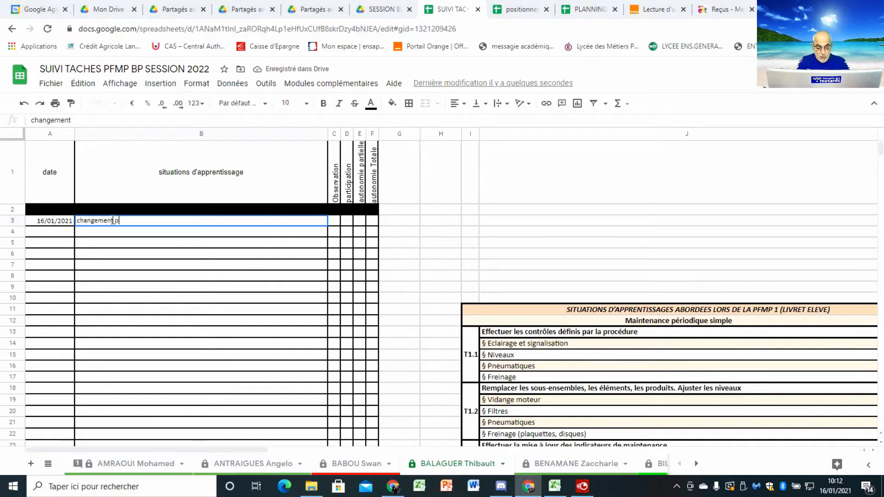
type("neu")
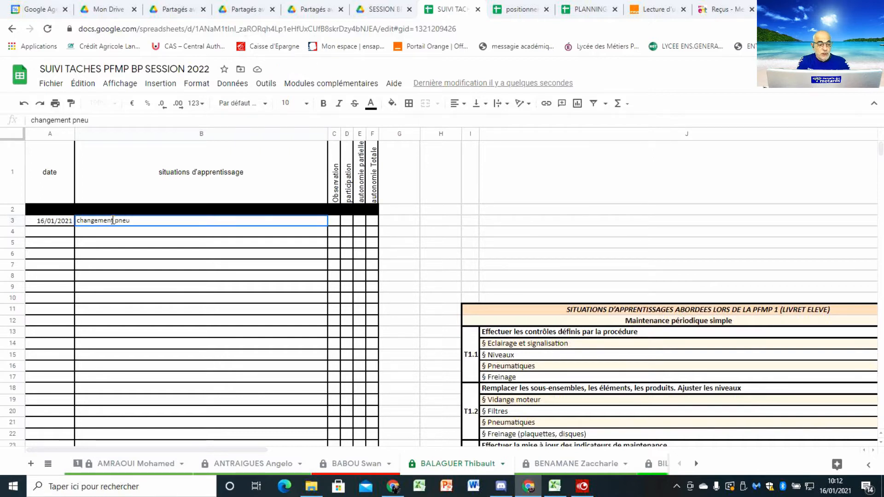
type(" sco")
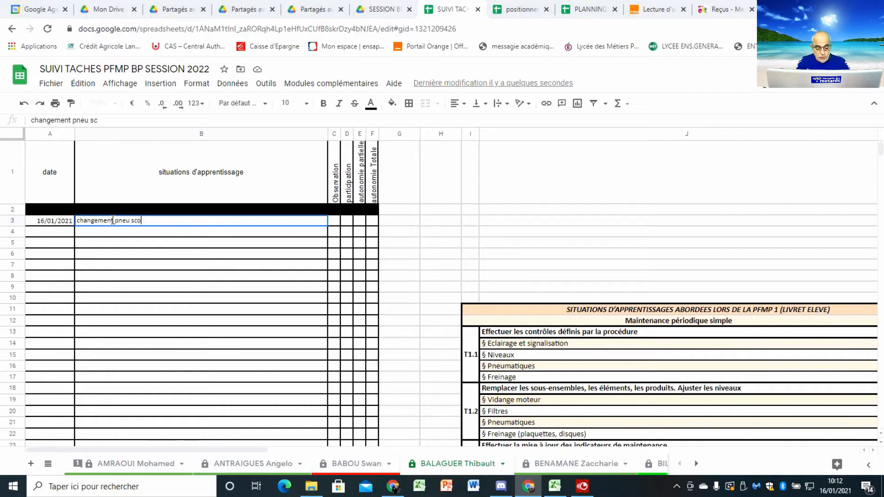
type("oter 50")
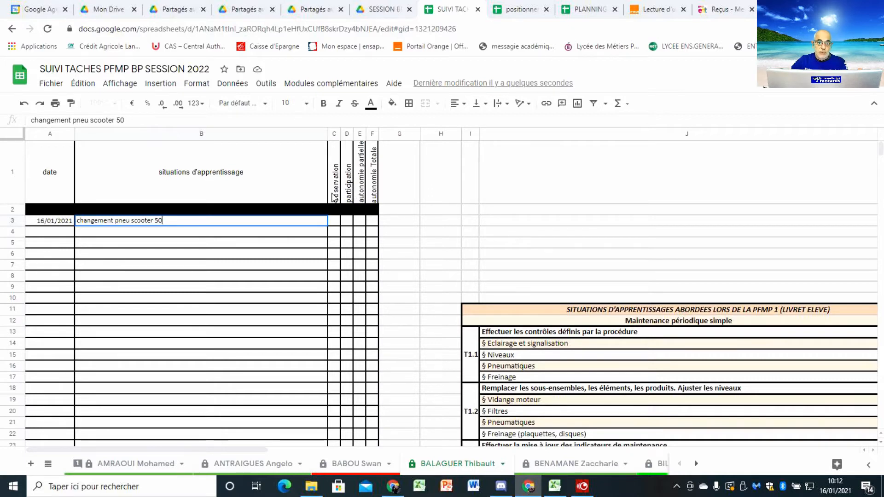
Step: Mark the scooter tyre change in row 3 as Observation with a 1
left_click(361, 188)
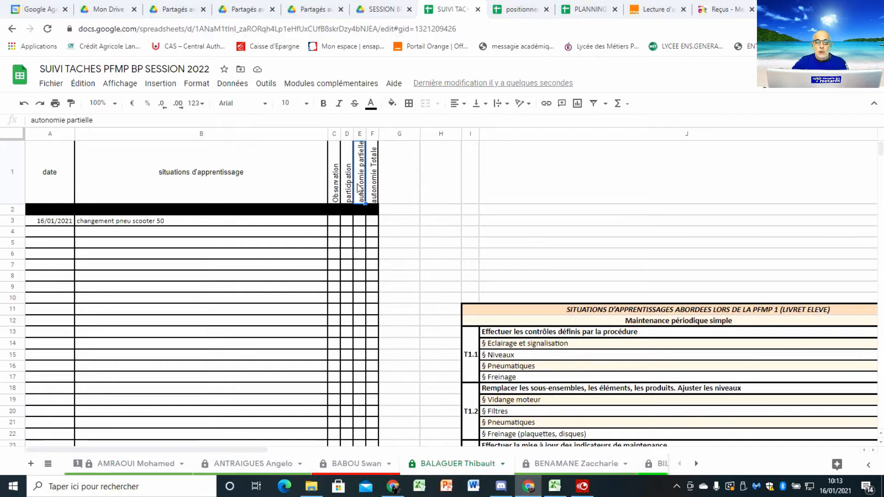
left_click(376, 187)
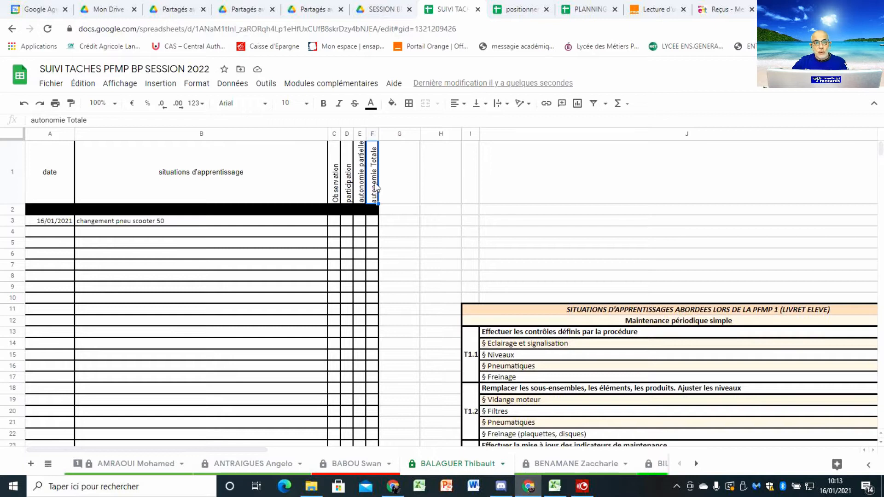
left_click(333, 221)
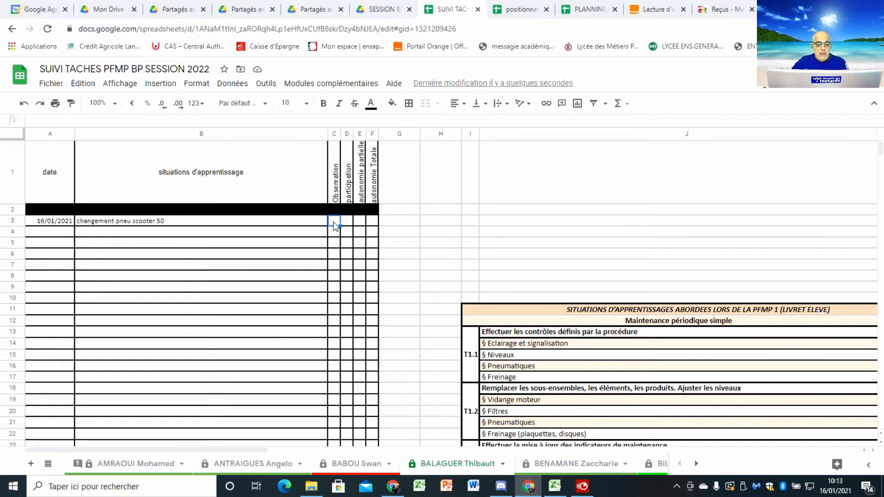
type("1")
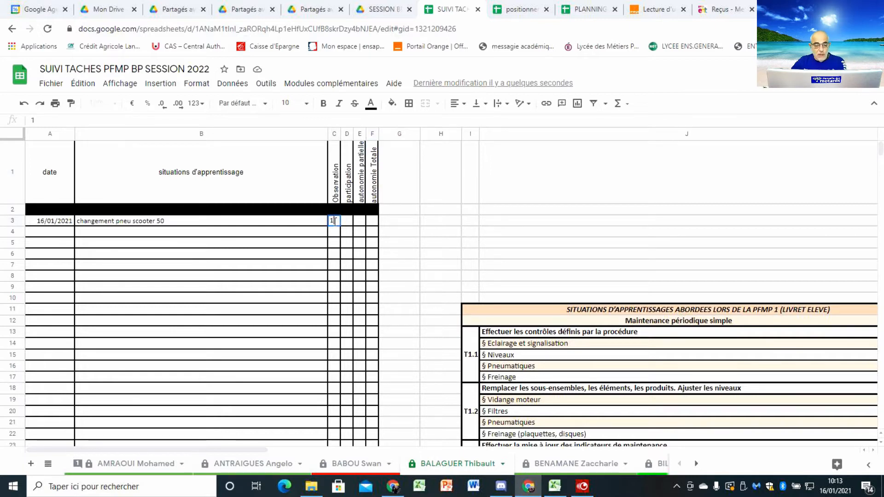
left_click(347, 231)
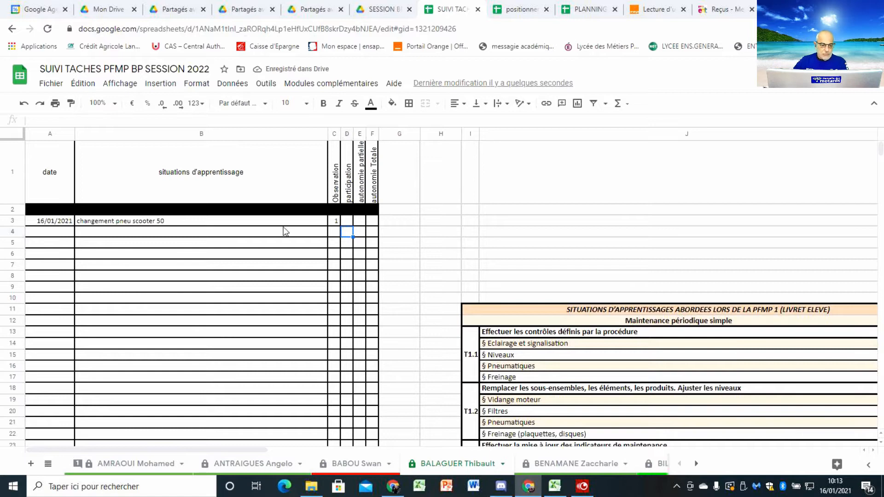
Step: Fill in row 4 with the date 16/01/2021 and the learning situation "vidange + filtre d'une yamaha mt10SP"
left_click(50, 234)
type("16/01/2021")
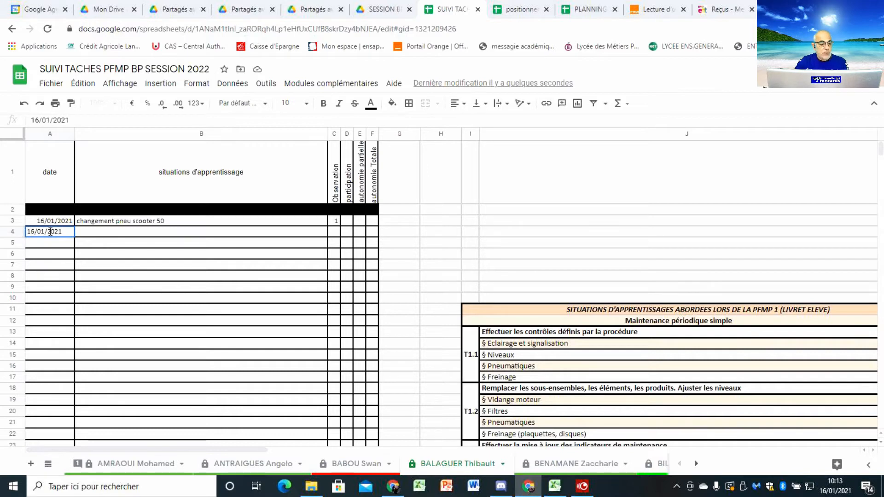
left_click(102, 236)
type("vidange")
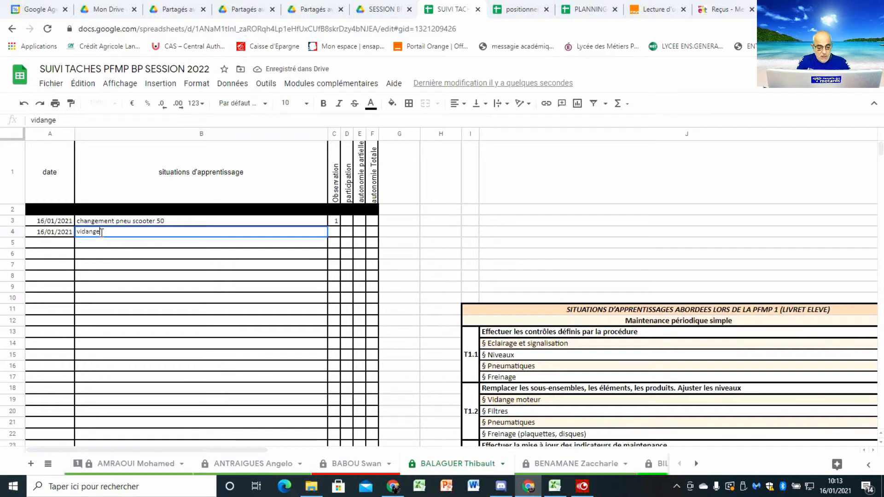
type(" + filtre")
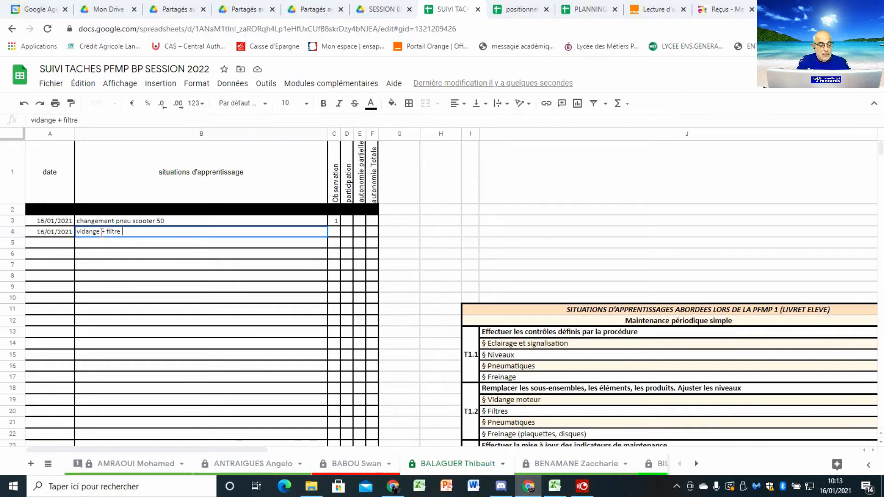
type(" d'une ")
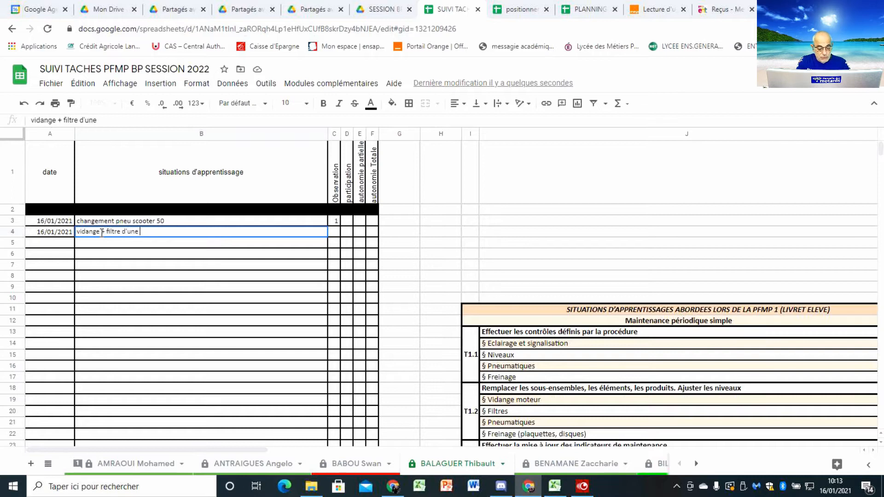
type("yamaha")
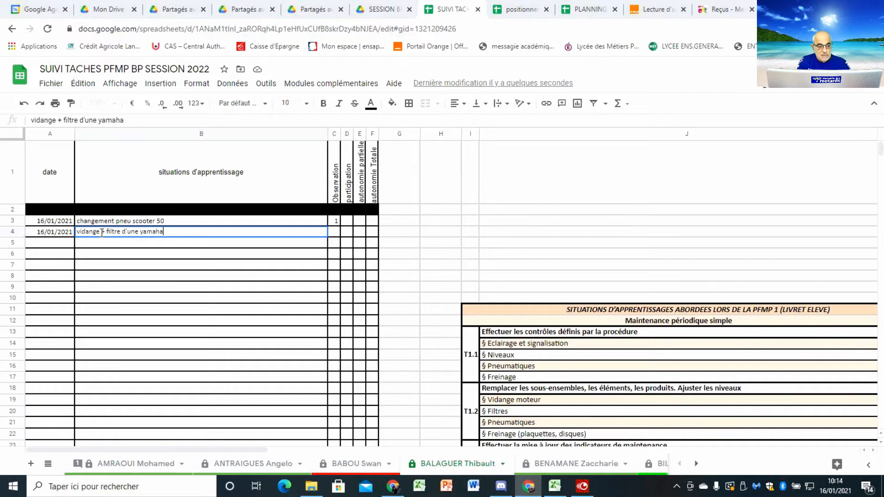
type(" mt10SP")
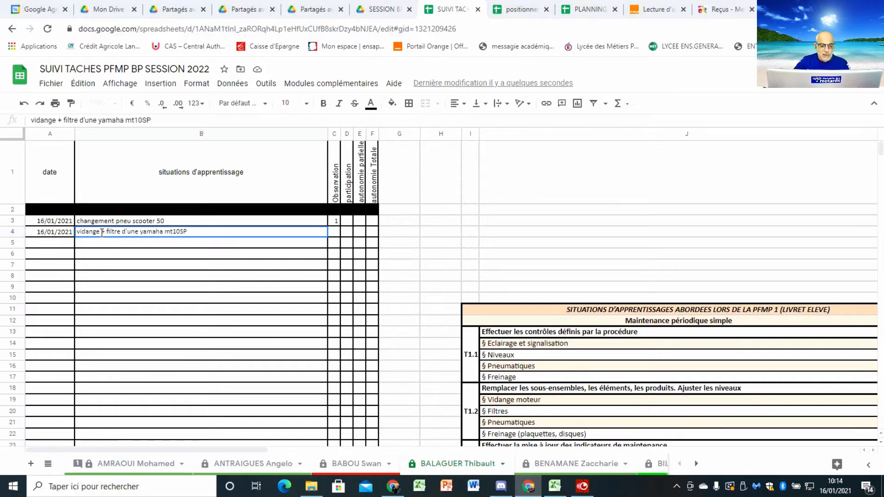
Step: Mark the Yamaha oil and filter change in row 4 as autonomie partielle with a 1
left_click(359, 235)
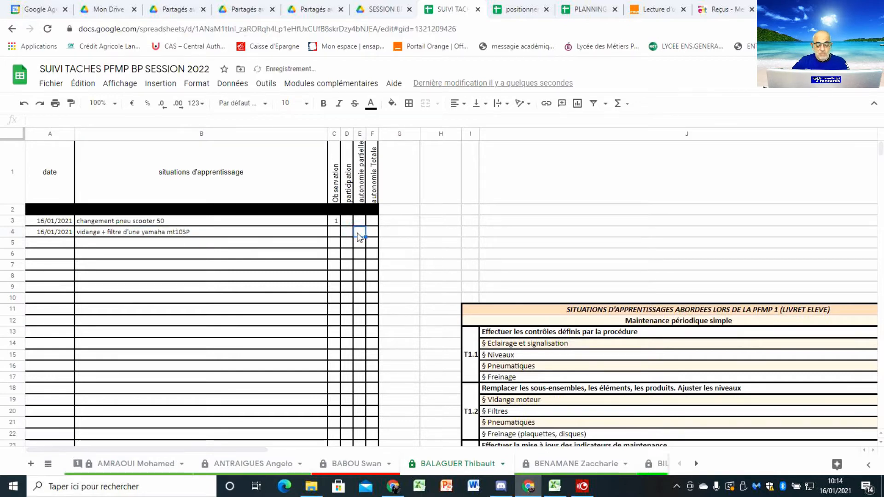
type("1")
left_click(256, 247)
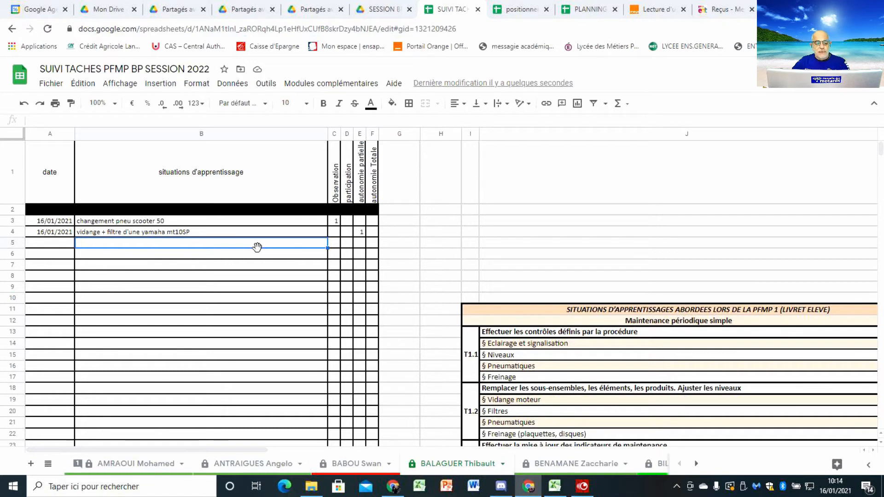
Step: Fill in row 5 with the date 16/01/2021 and the learning situation "remplacement disque d'embrayage DR650"
left_click(55, 243)
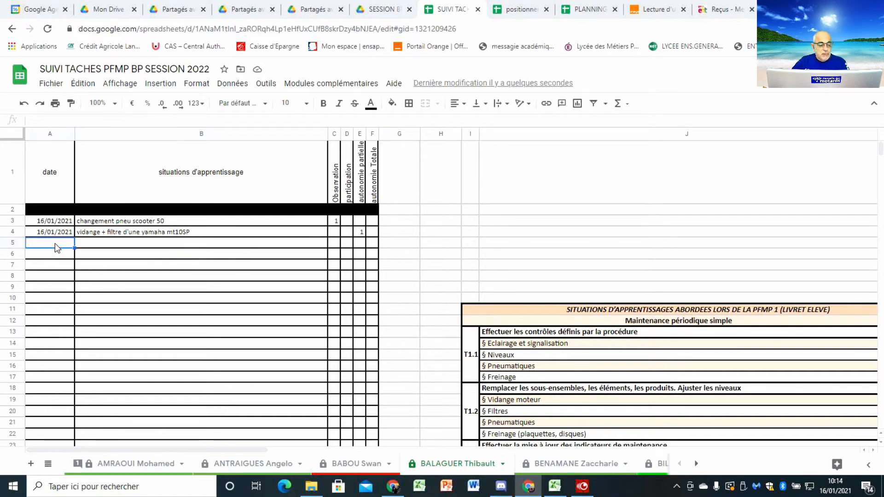
type("16/01/2021")
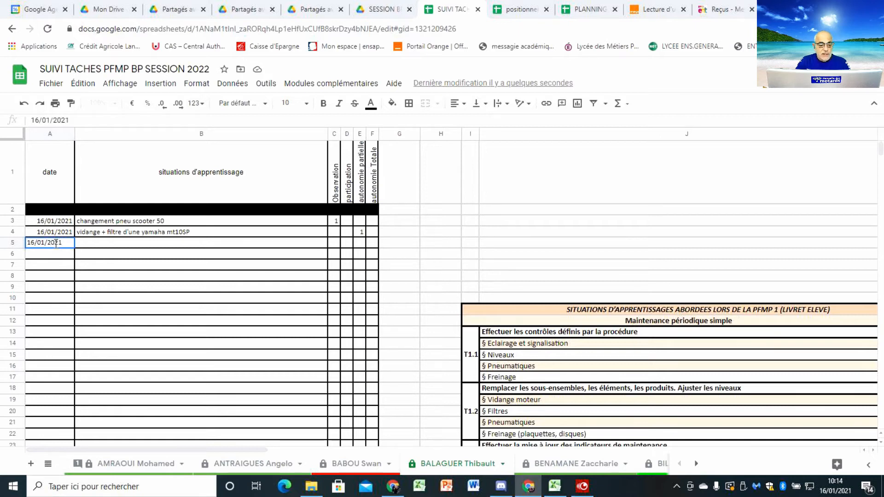
left_click(157, 243)
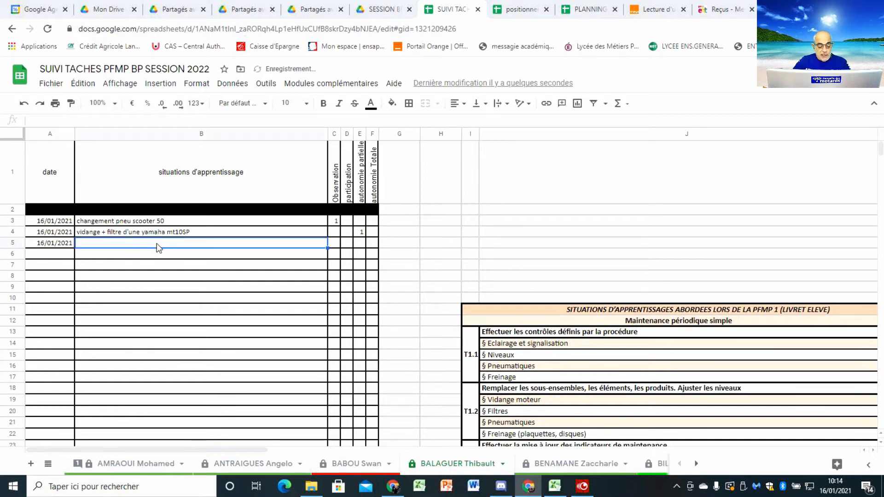
type("placement disque d'embrayage")
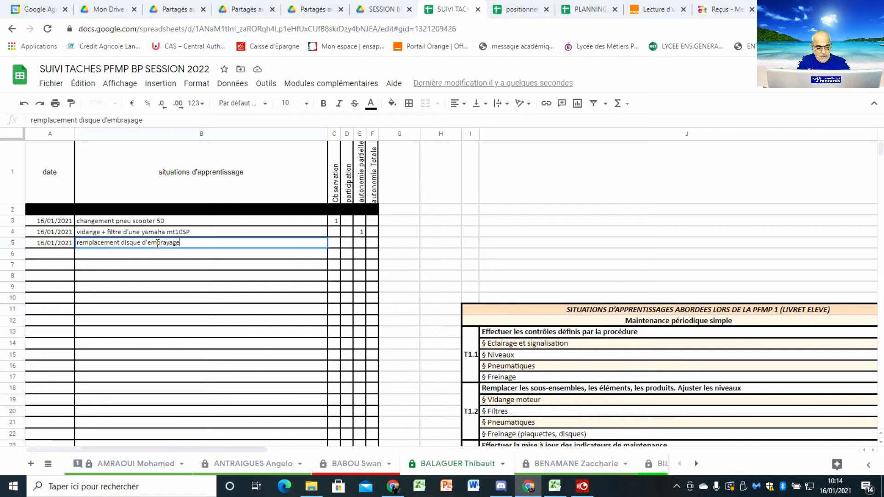
type(" DR650")
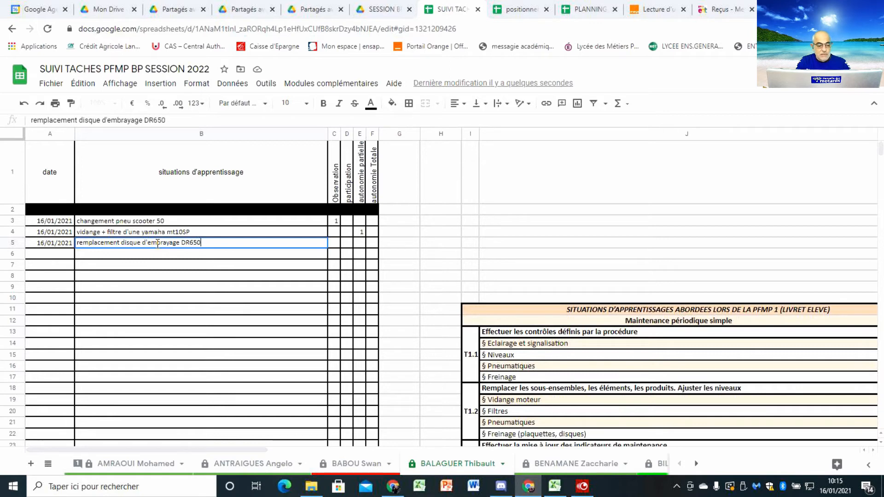
left_click(163, 277)
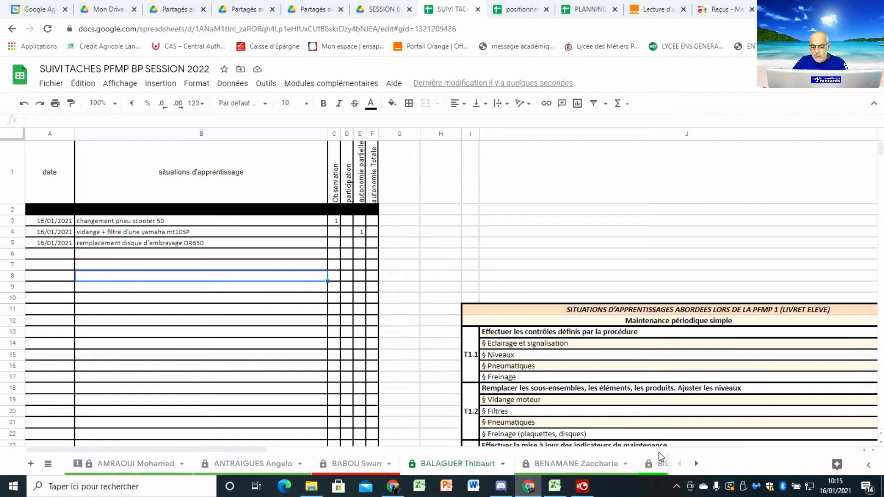
Step: Examine the participation mark for Pneumatiques under T1.2 in the PFMP 1 learning situations table
left_click(873, 452)
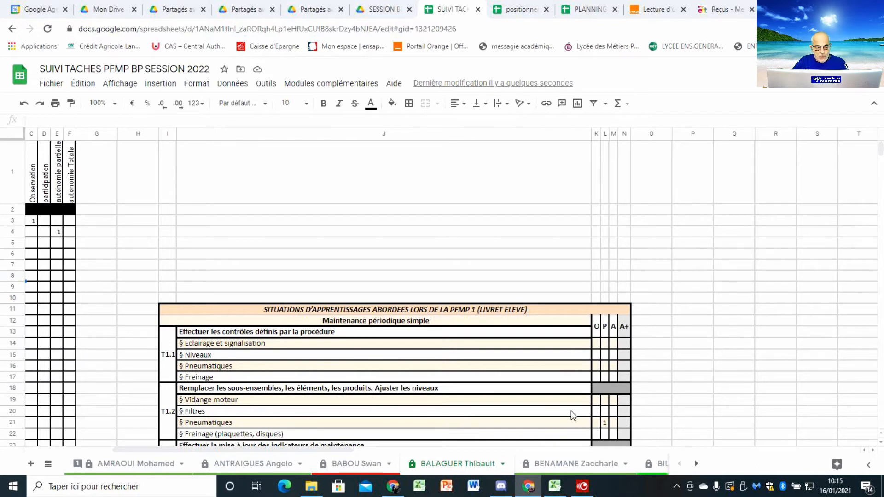
left_click(606, 426)
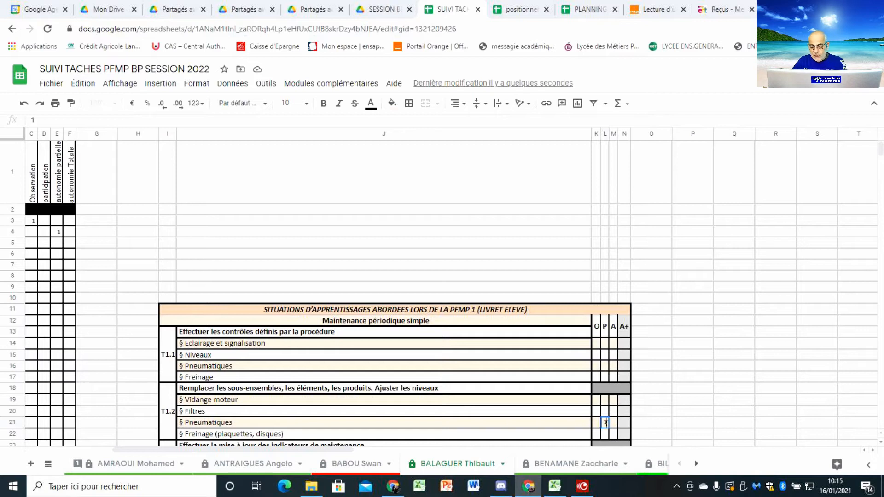
left_click(634, 411)
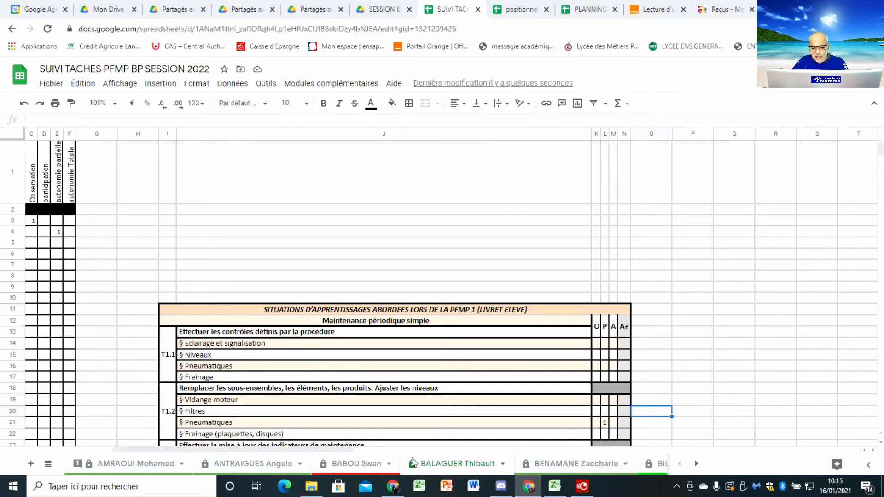
Step: Colour the learning situation "changement pneu scooter 50" in row 3 red
left_click_drag(291, 450, 231, 453)
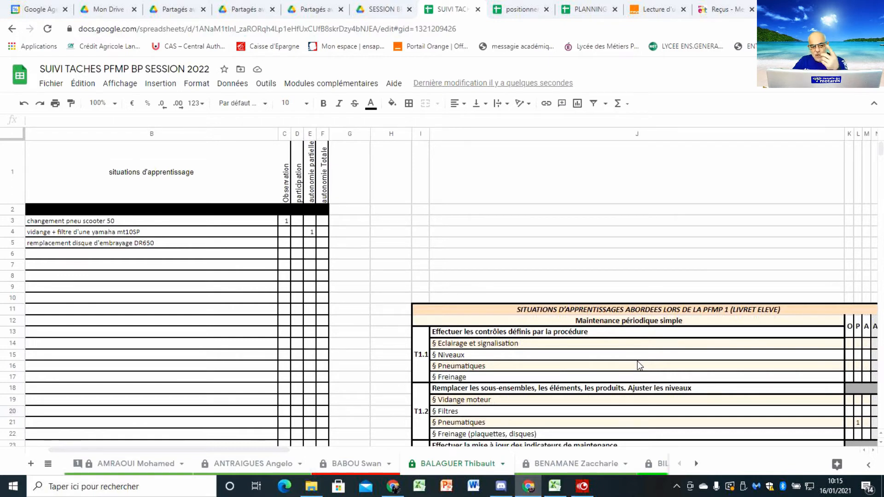
left_click(76, 225)
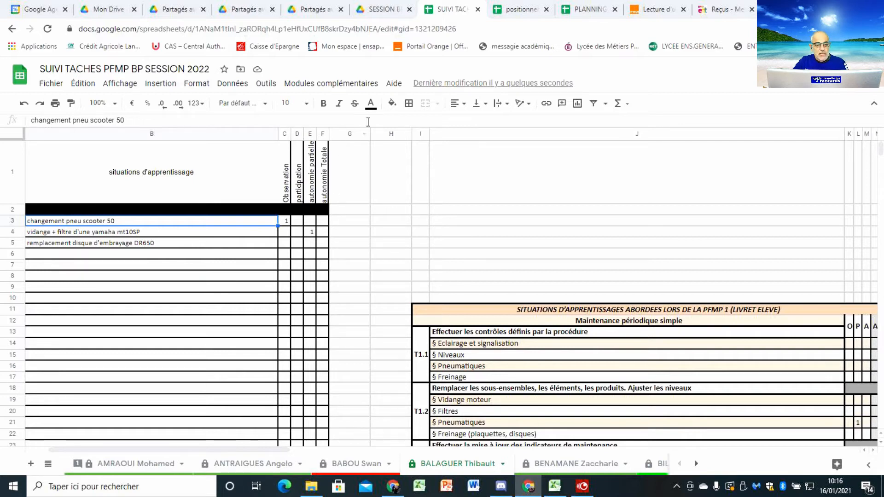
left_click(371, 105)
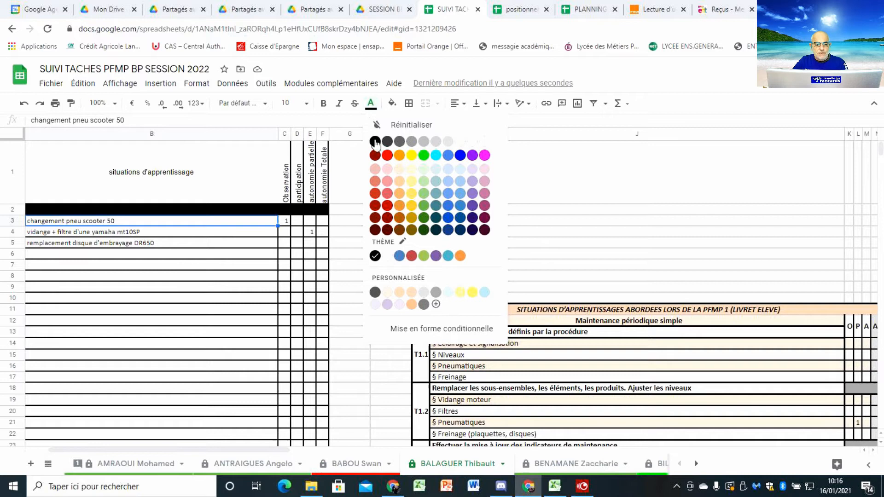
left_click(387, 157)
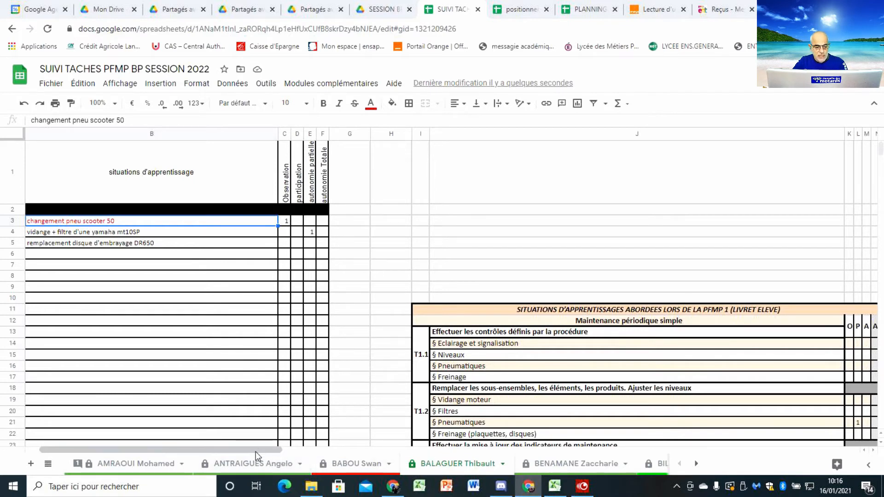
Step: Colour the participation mark for Pneumatiques under T1.2 red in the PFMP 1 table
left_click_drag(255, 452, 396, 444)
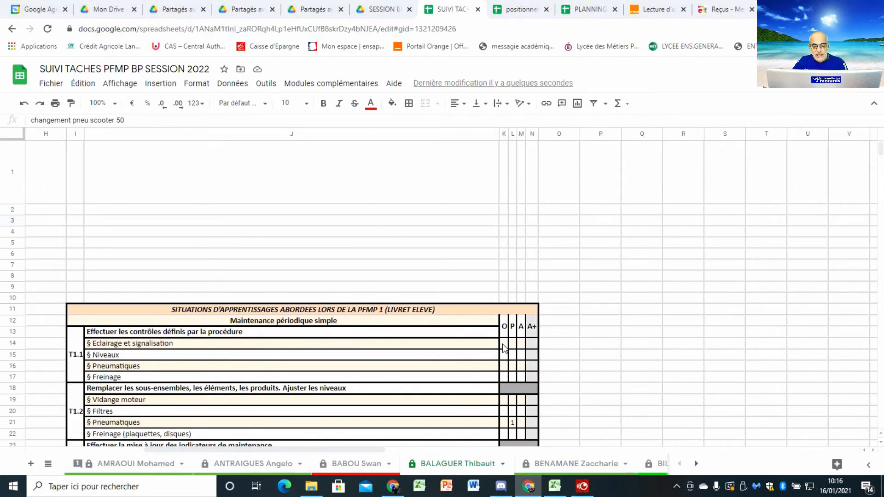
scroll(503, 349, "down", 1)
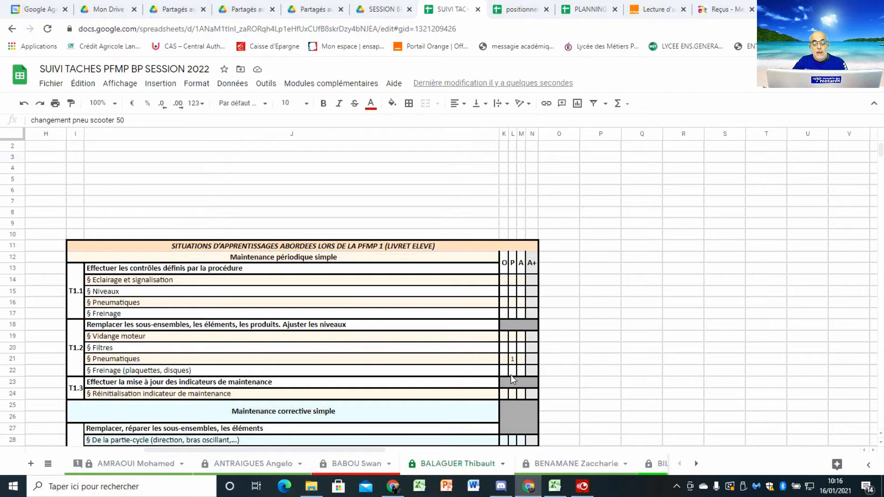
left_click(513, 359)
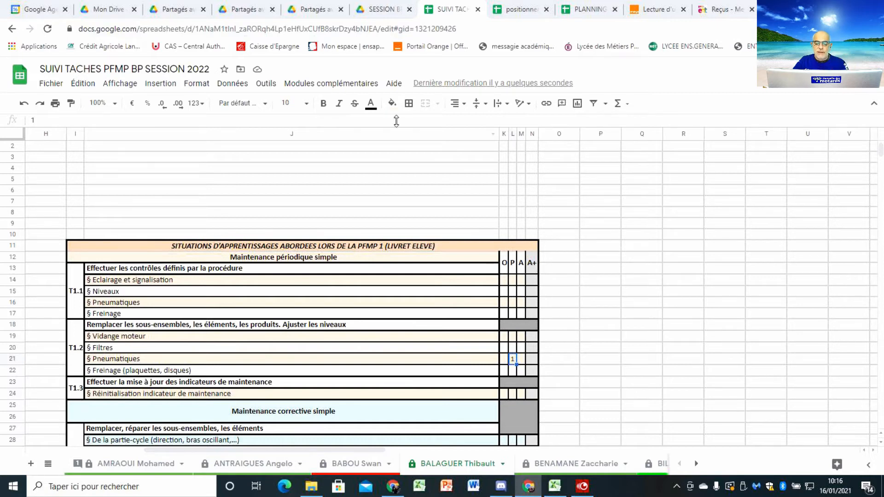
left_click(371, 104)
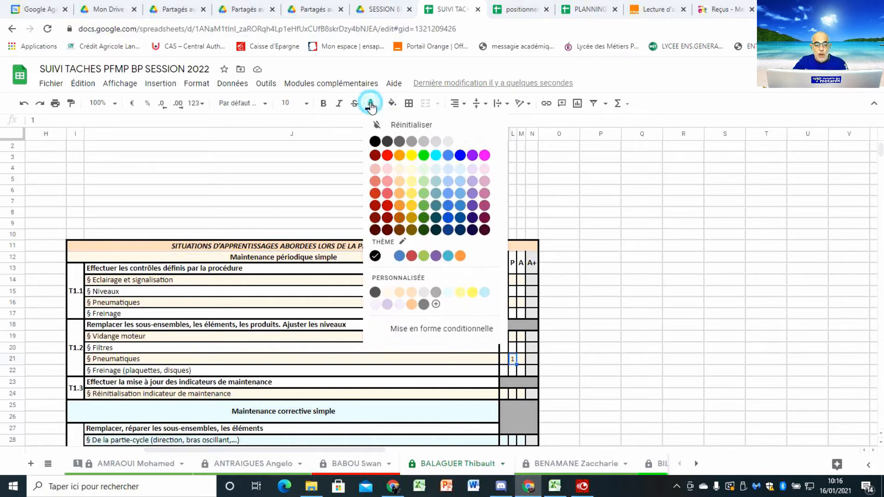
left_click(387, 155)
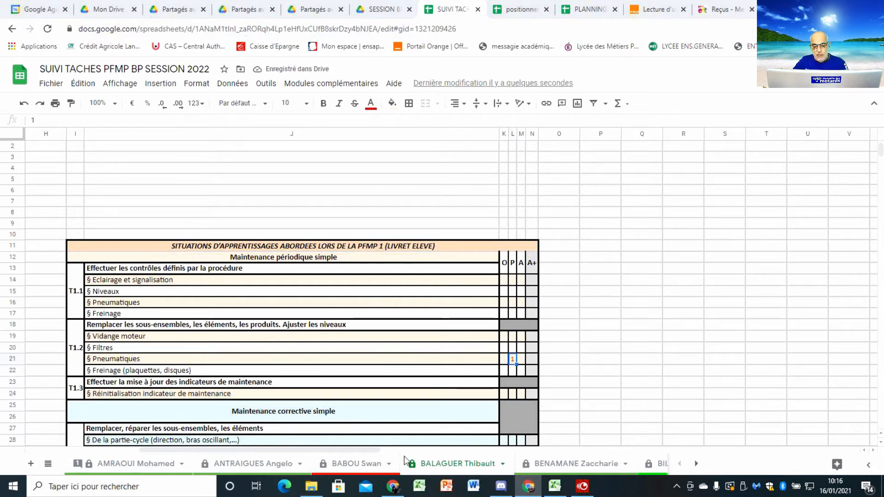
Step: Fill the clutch disc replacement entry in row 5 with green, from its description through the autonomie Totale column
left_click_drag(352, 451, 340, 451)
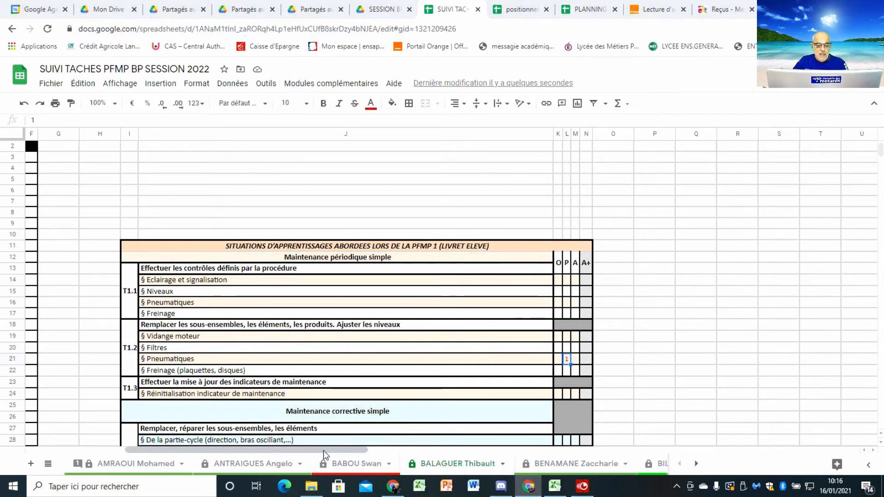
left_click_drag(323, 450, 317, 450)
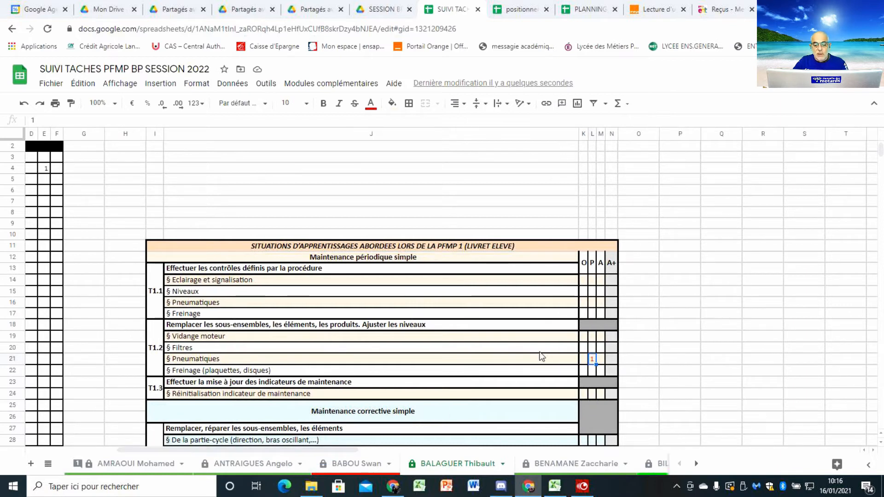
left_click_drag(306, 452, 269, 450)
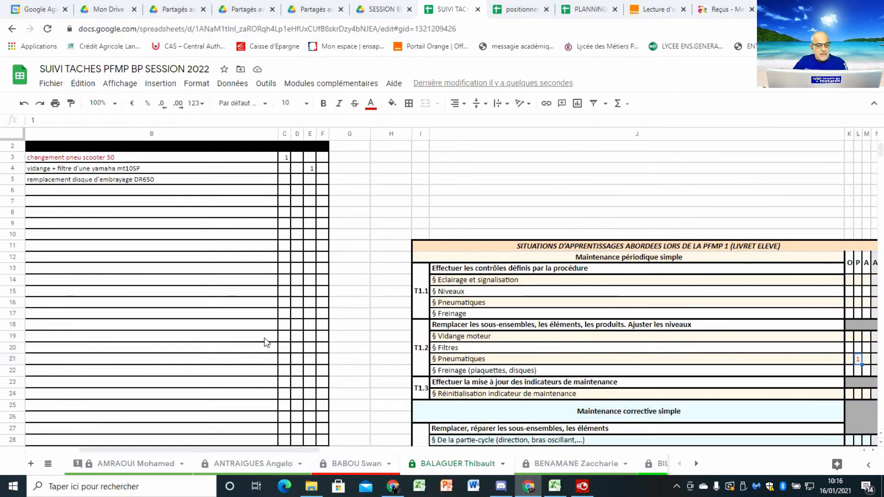
left_click(183, 180)
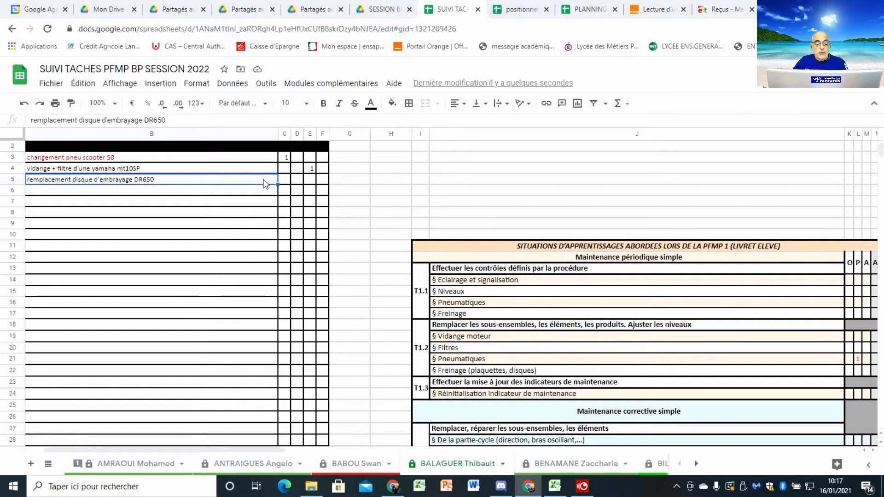
left_click_drag(249, 184, 325, 181)
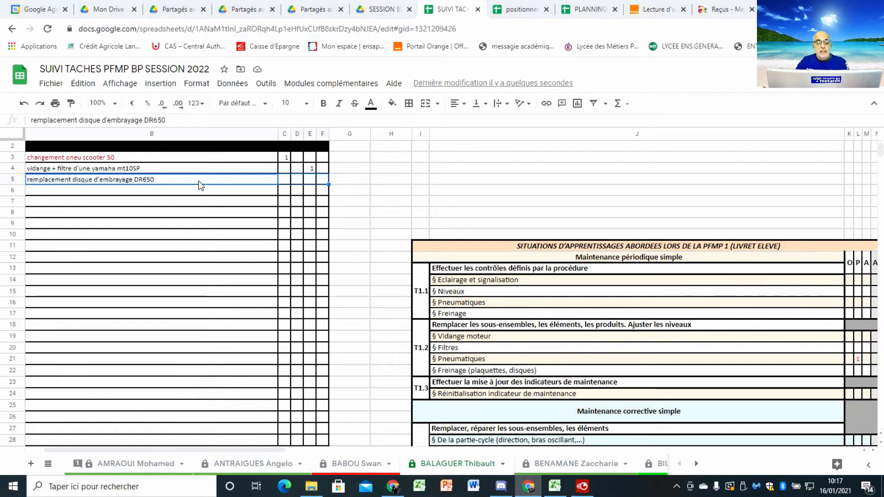
scroll(210, 199, "up", 2)
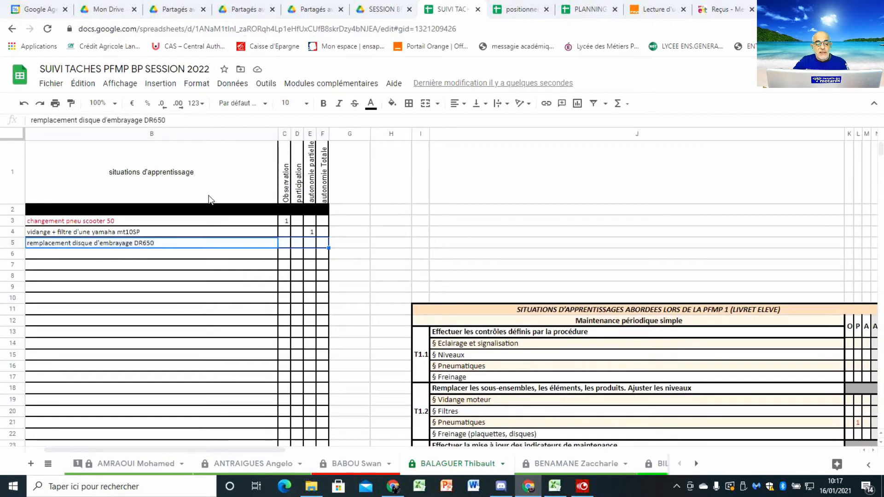
left_click(391, 103)
left_click(445, 154)
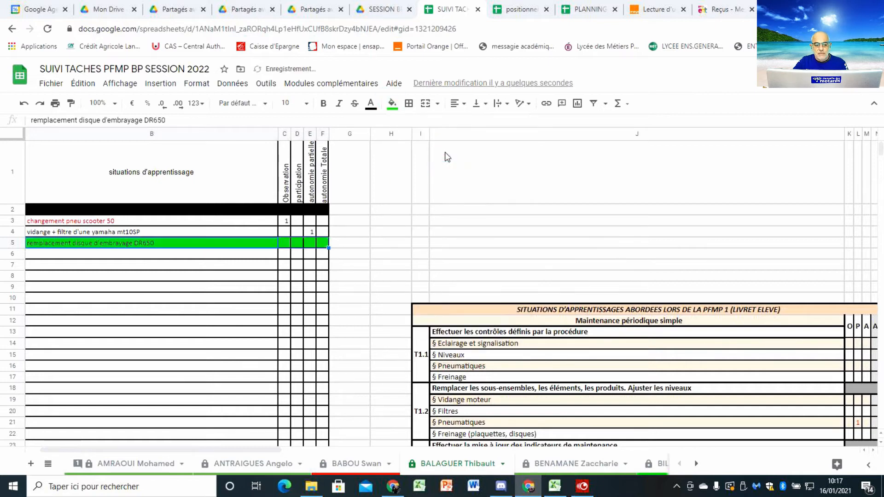
left_click(179, 255)
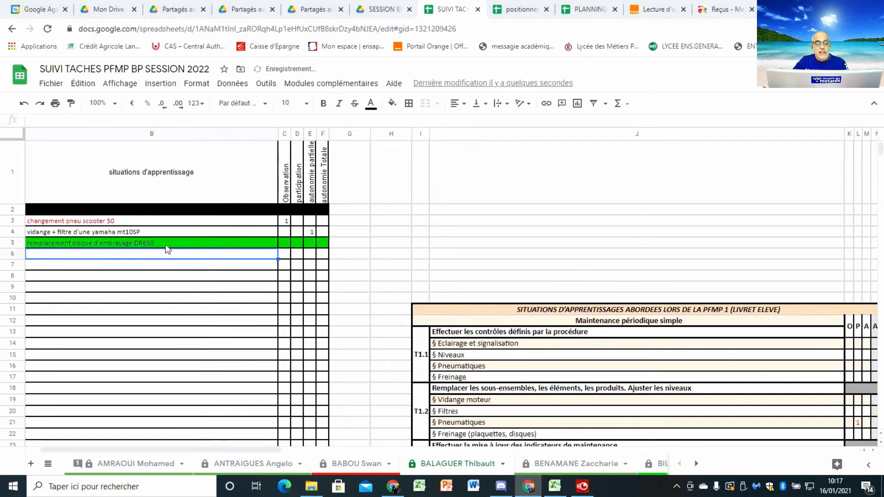
Step: Add the comment "dans quelle condition as tu exécuté cette tâche ?" to the clutch disc replacement description in row 5
left_click(226, 241)
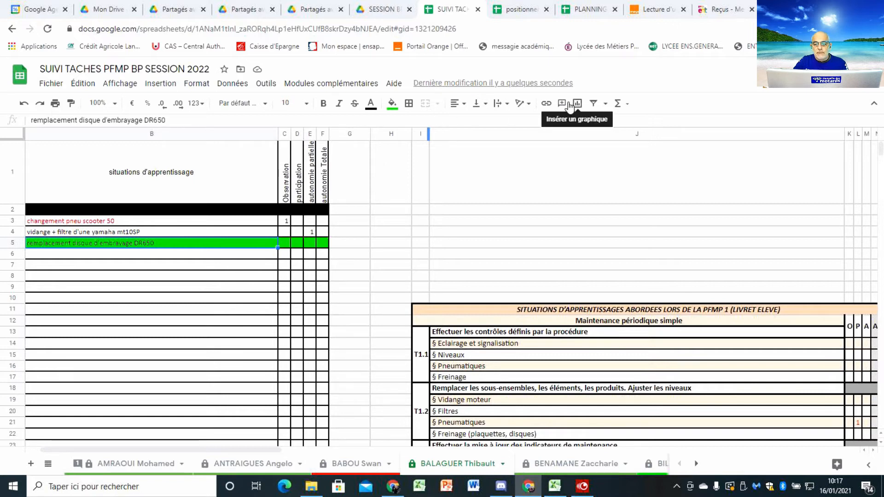
left_click(561, 103)
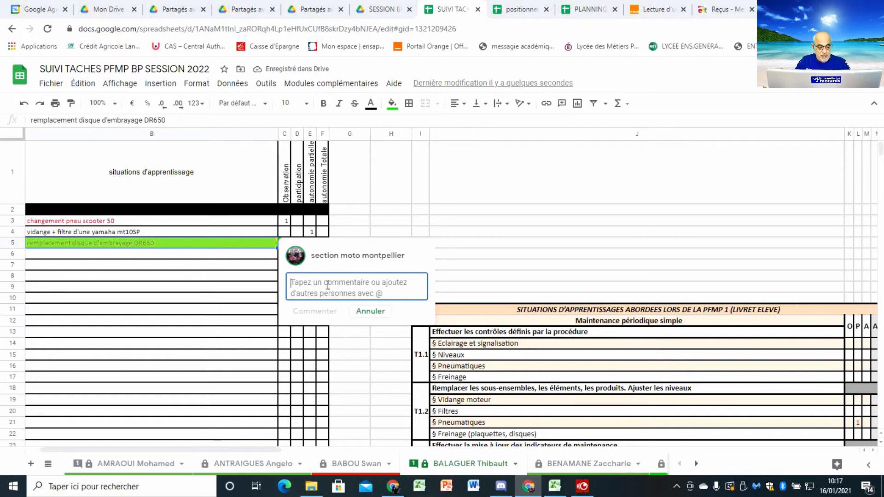
type("dans quelle condit")
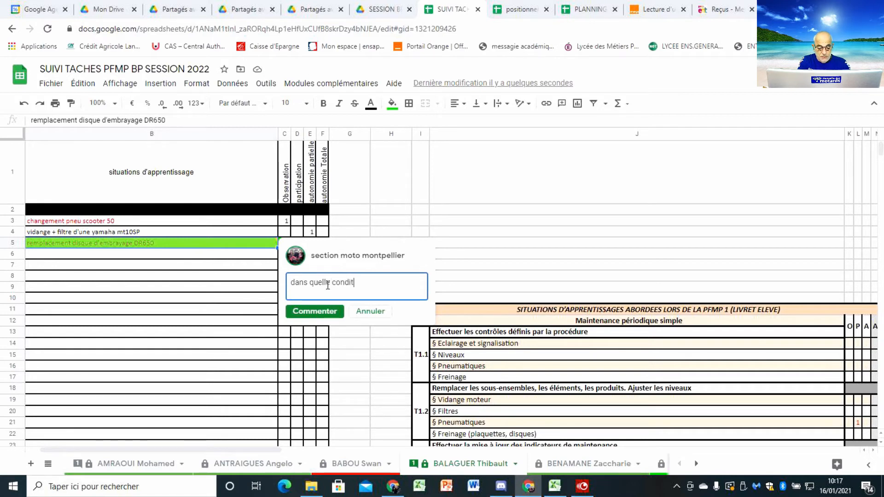
type("ion as tu exécuté")
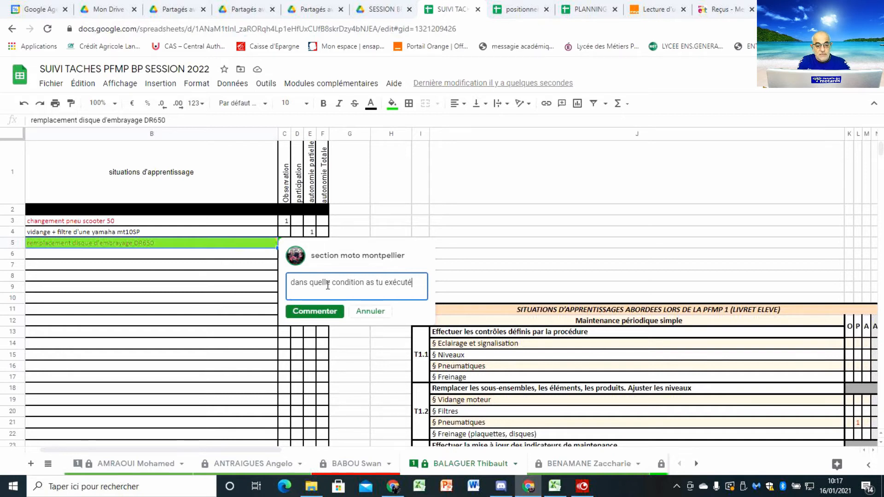
type("ette")
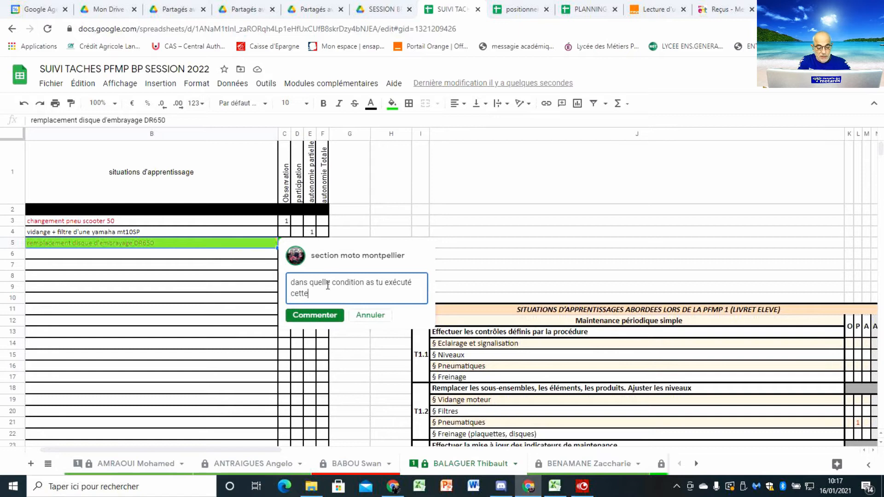
type(" tâche")
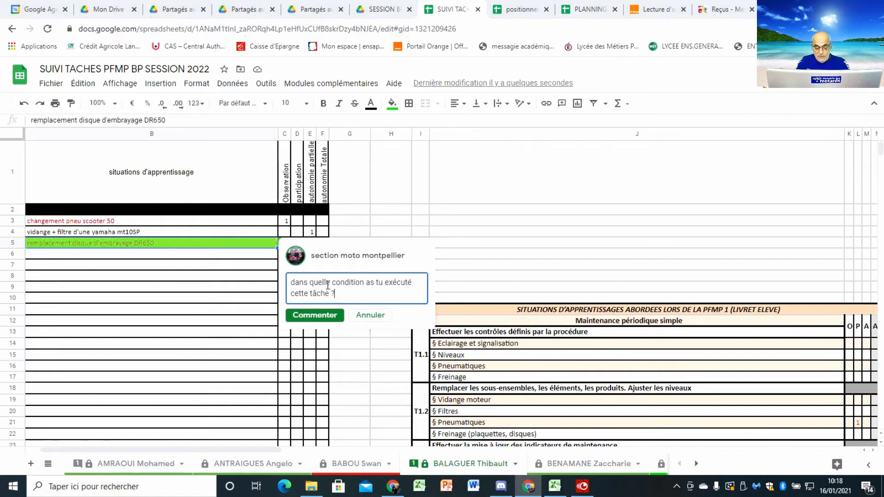
type(" ?")
left_click(329, 315)
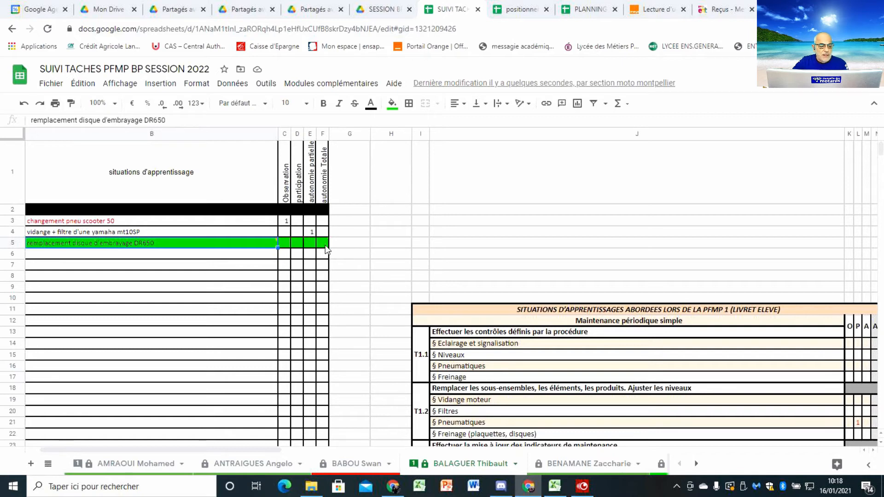
Step: Mark the DR650 clutch disc replacement in row 5 as Observation with a 1
left_click(284, 244)
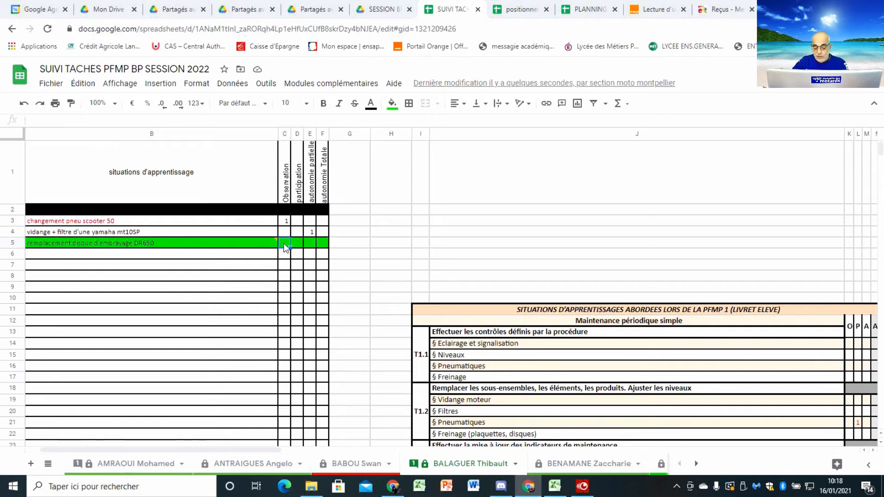
type("1")
left_click(286, 266)
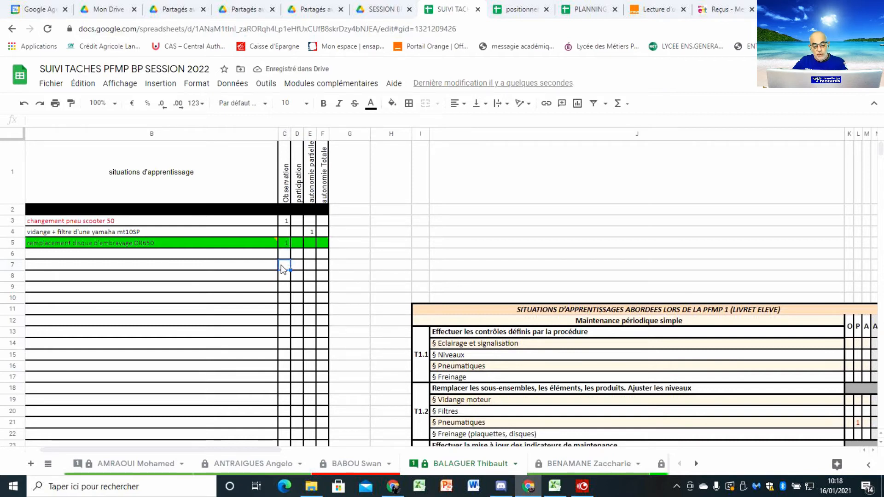
Step: Reset the fill colour of the cells from column B to column I in rows 1 to 5
mouse_move(274, 246)
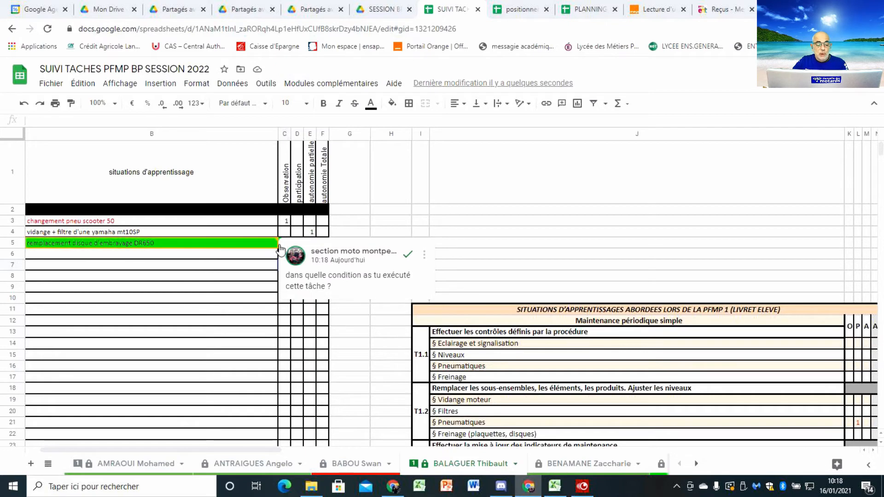
left_click(231, 241)
left_click_drag(315, 248, 420, 88)
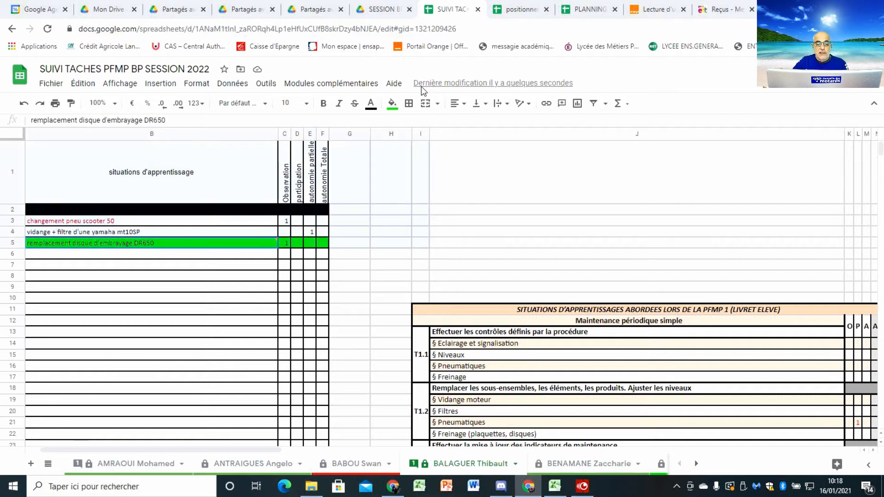
left_click(395, 107)
left_click(428, 125)
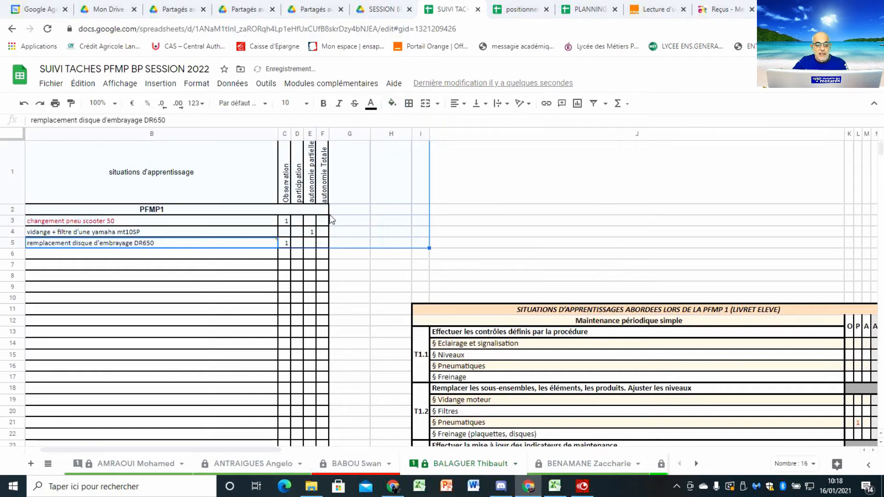
Step: Colour the learning situation "remplacement disque d'embrayage DR650" in row 5 red
left_click(207, 247)
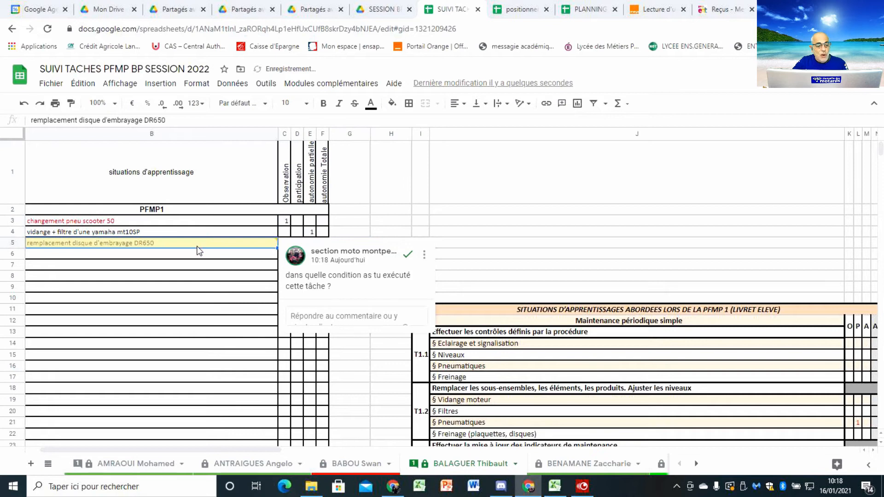
left_click(370, 104)
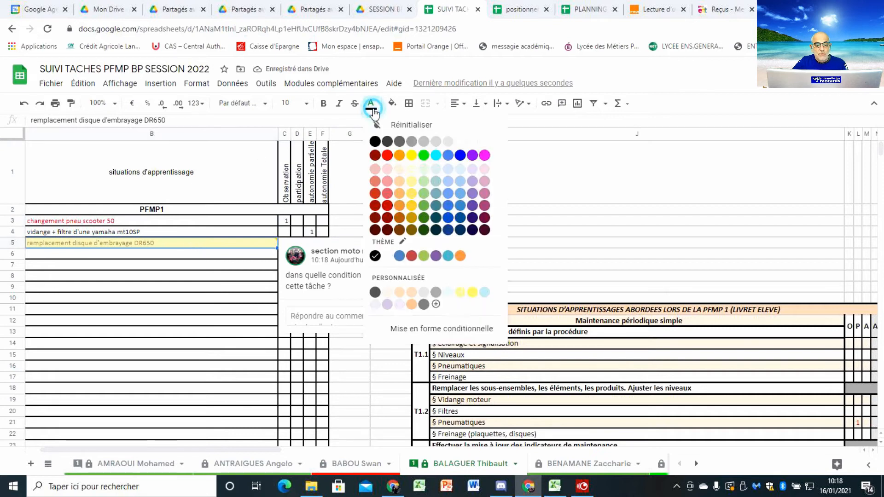
left_click(387, 155)
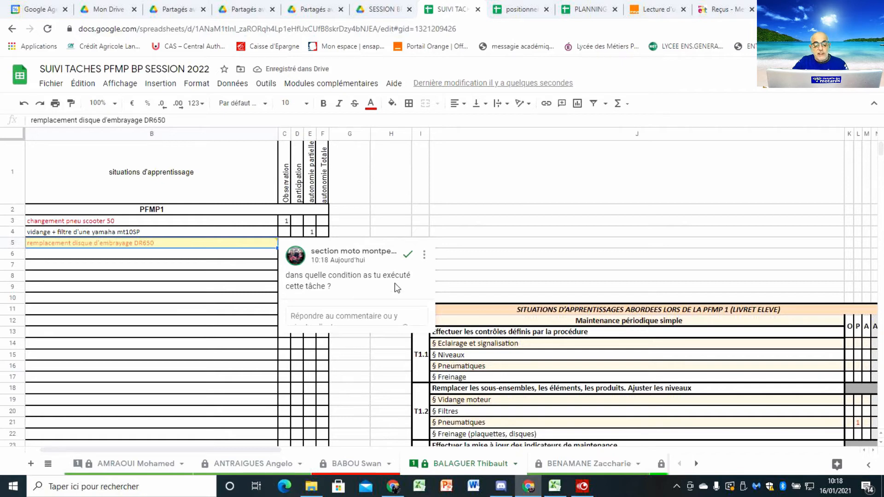
Step: Delete the comment thread attached to the clutch disc replacement description in row 5
left_click(424, 256)
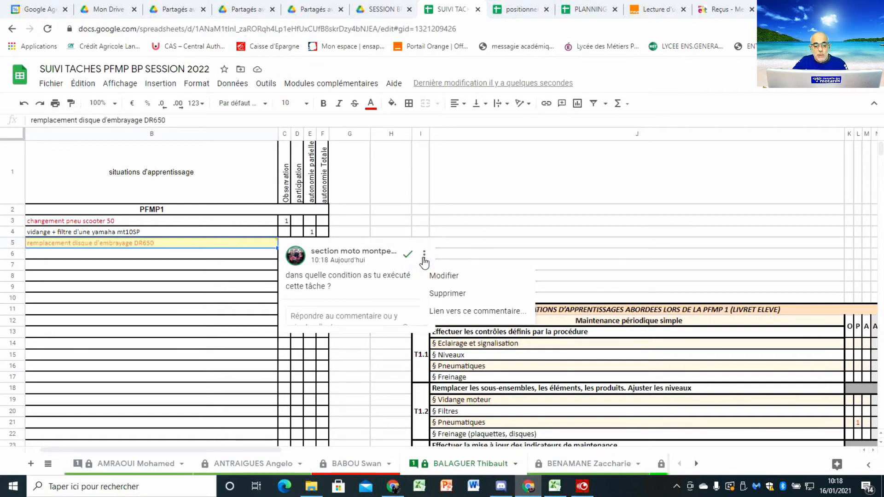
left_click(442, 293)
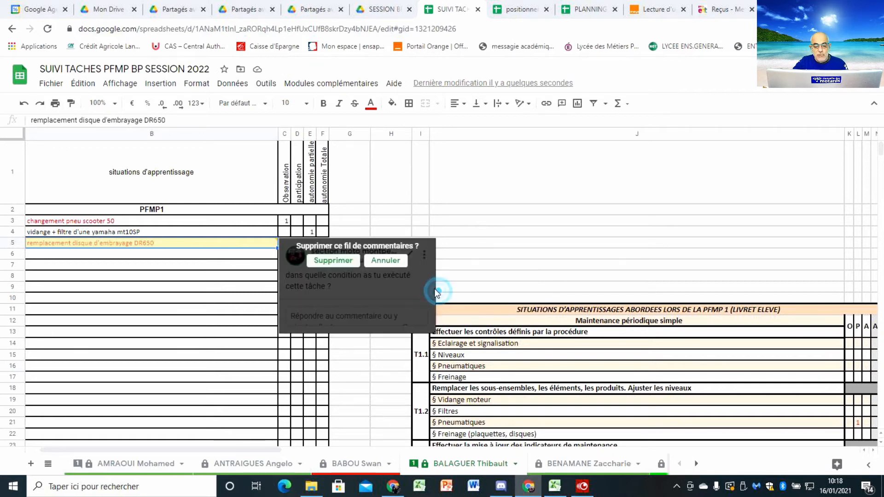
left_click(343, 265)
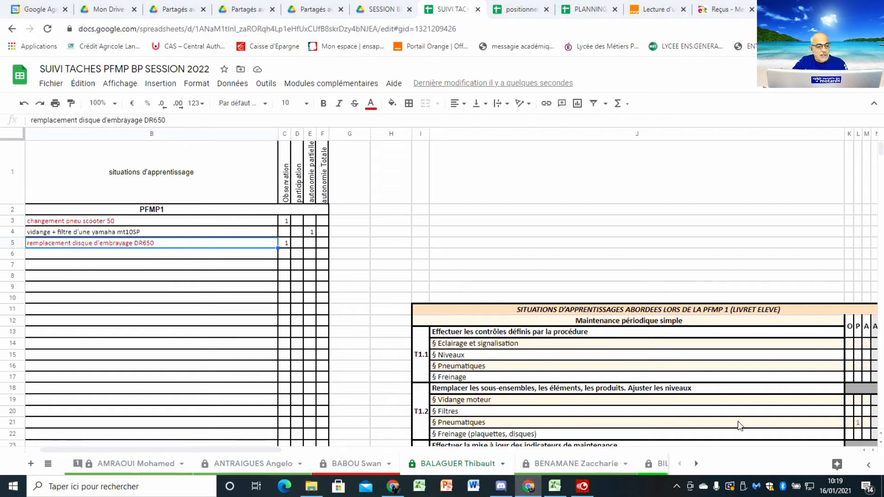
Step: Enter 1 in the O column of the booklet table for "De la transmission (kit chaine, courroie transmission)" in row 31
scroll(746, 421, "down", 1)
scroll(701, 408, "down", 2)
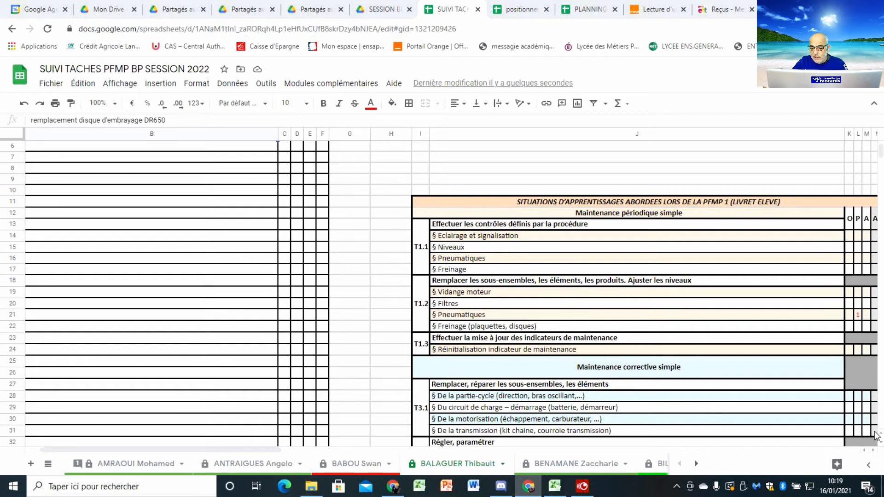
left_click(850, 431)
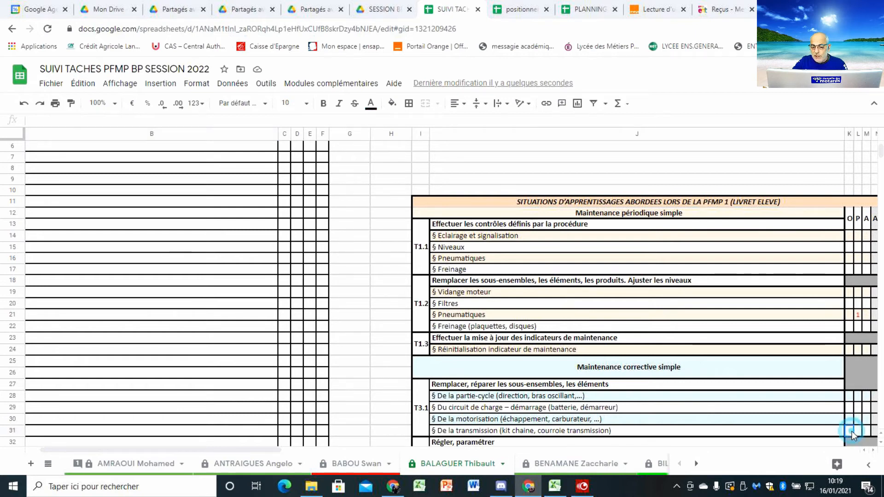
scroll(300, 322, "up", 1)
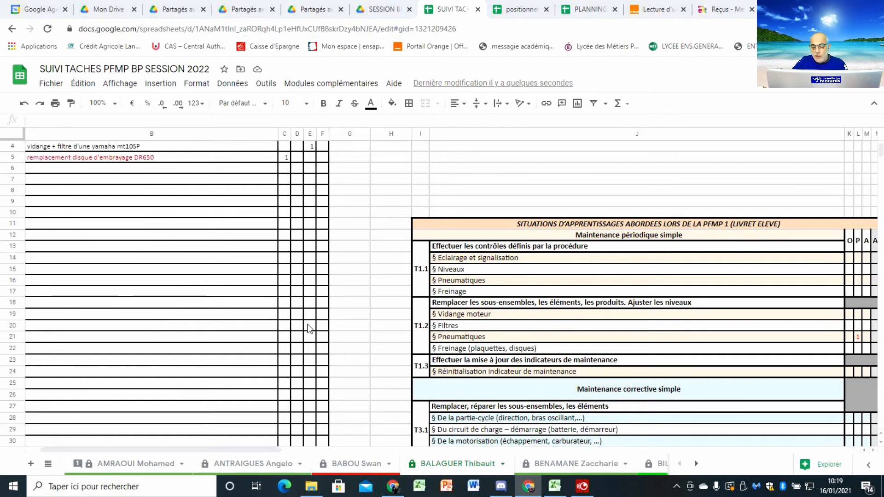
type("1")
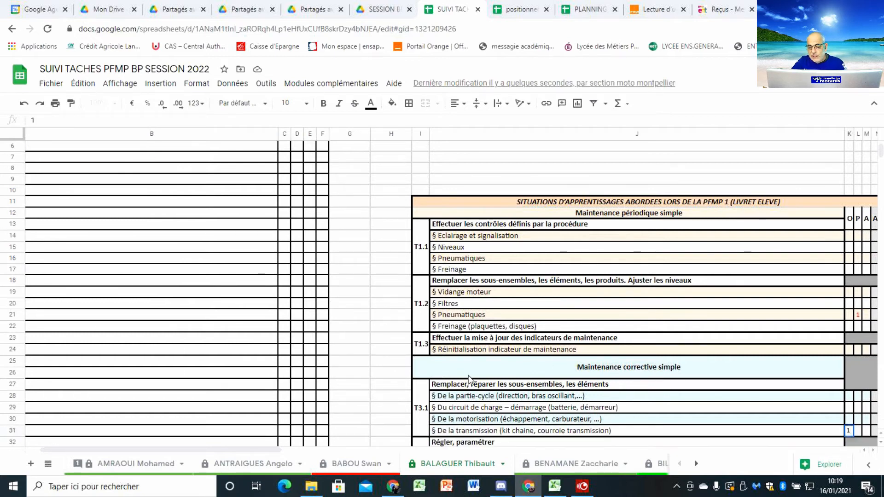
left_click(374, 366)
Step: Colour the learning situation "vidange + filtre d'une yamaha mt10SP" in row 4 red
scroll(262, 288, "up", 3)
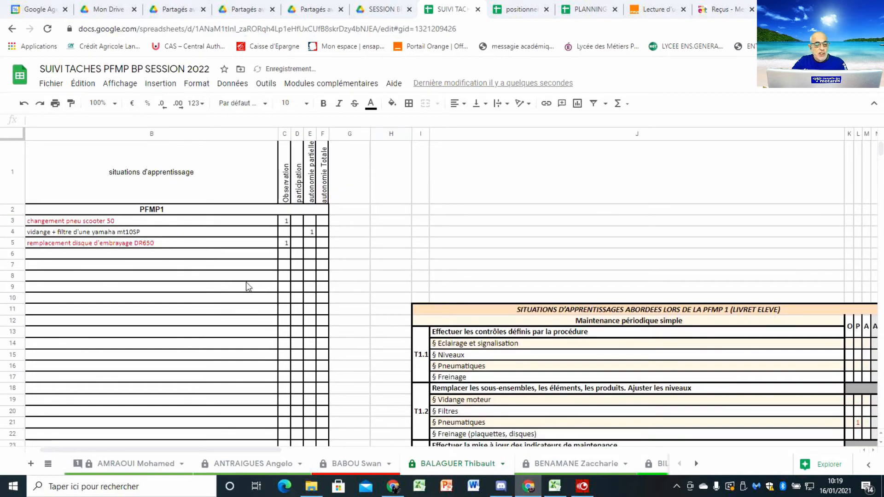
left_click(89, 234)
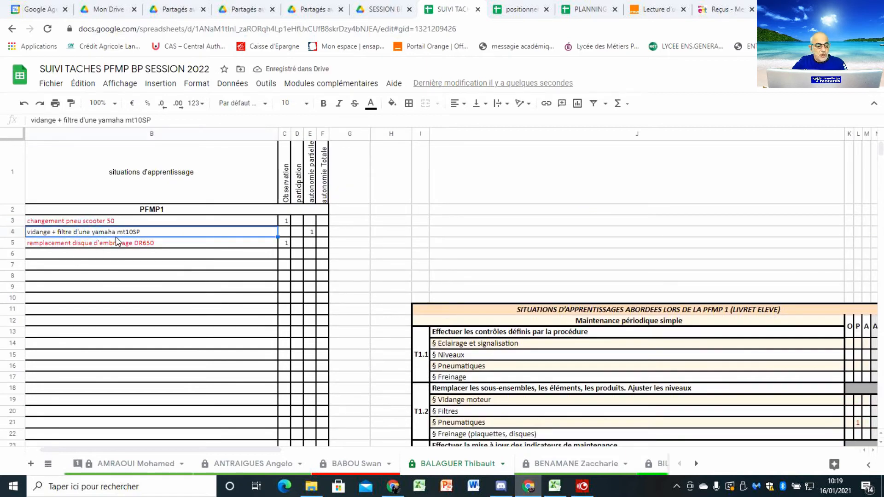
left_click(370, 104)
left_click(388, 153)
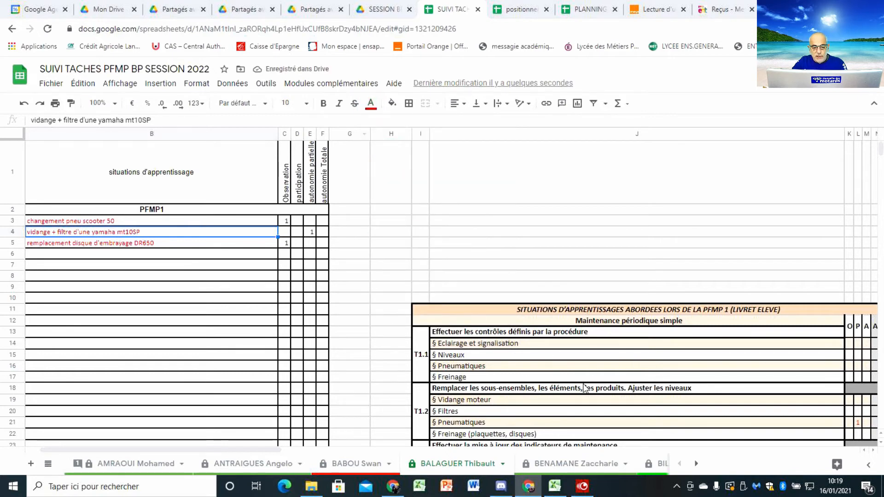
Step: Enter 1 in the booklet table's A column for Niveaux, Vidange moteur and Filtres in rows 15, 19 and 20
left_click(866, 357)
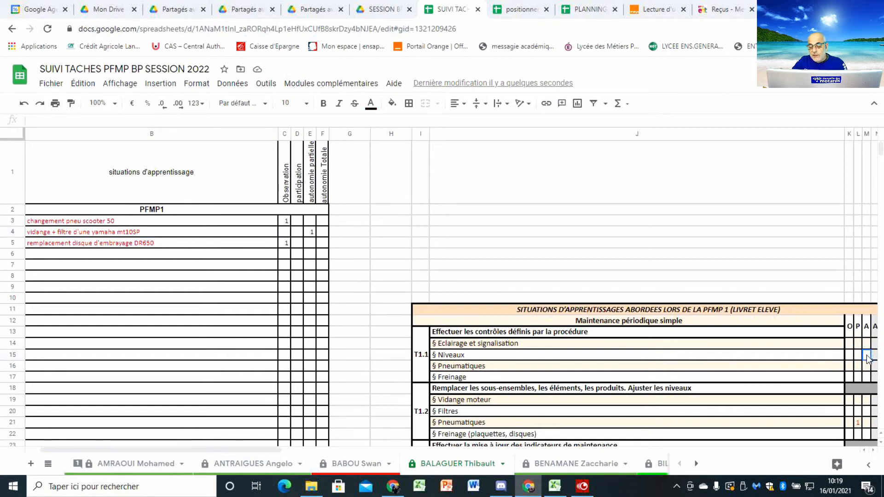
type("1")
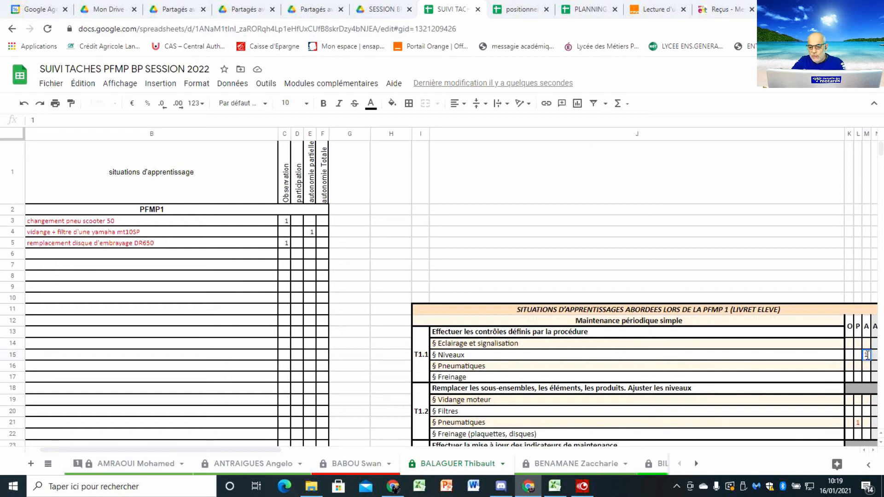
left_click(867, 401)
type("1")
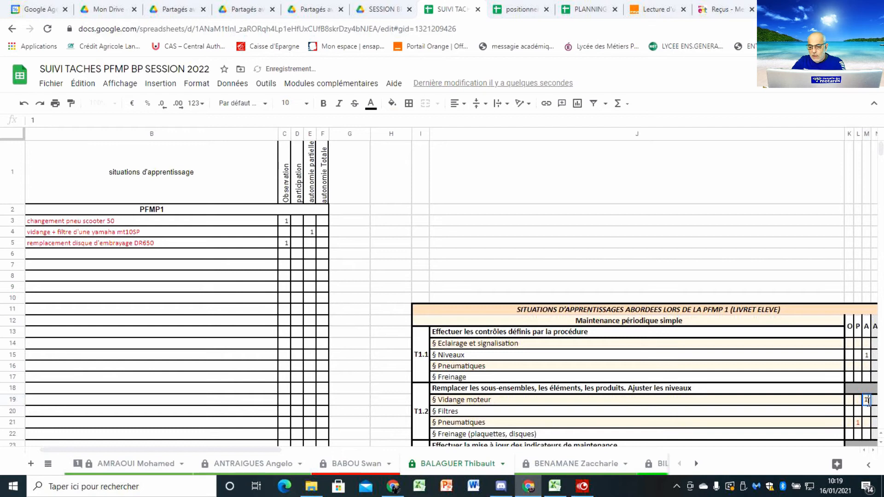
left_click(867, 413)
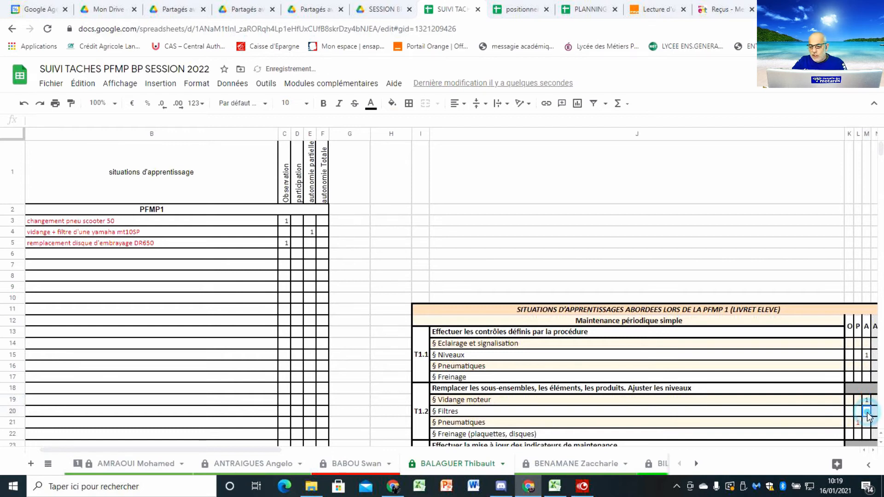
type("1")
left_click(230, 286)
Step: Record a task in row 6 with the date 17/01/2021 and the learning situation "changement de pneu"
left_click(167, 256)
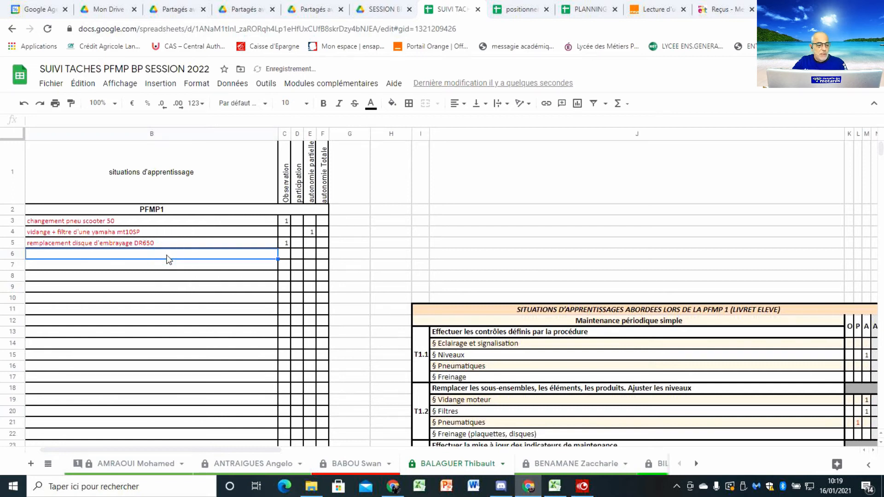
left_click_drag(191, 449, 139, 446)
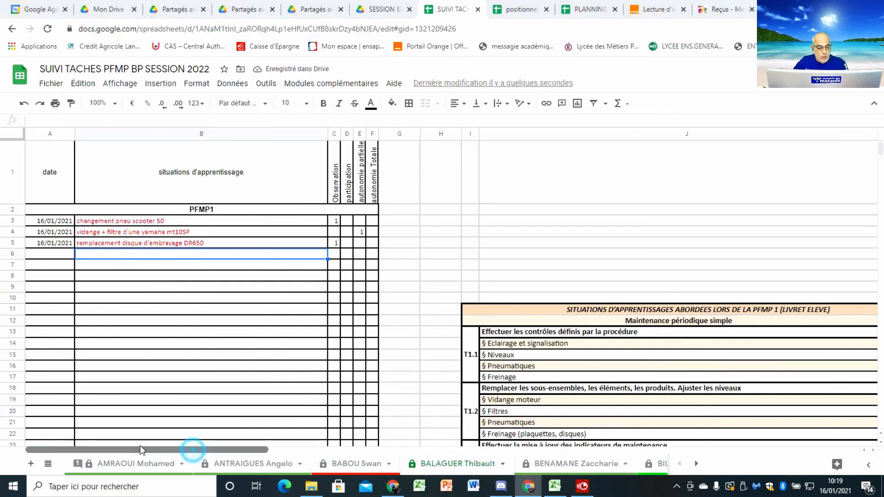
left_click(57, 257)
type("17/01/2021")
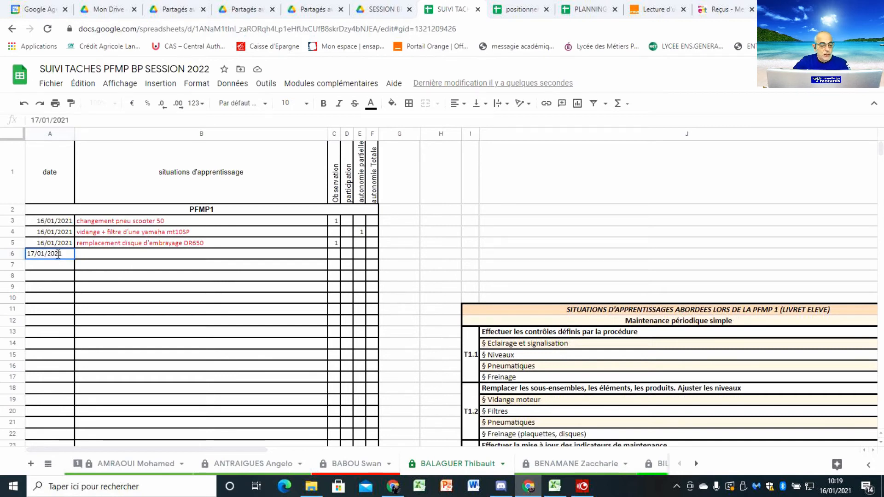
left_click(93, 254)
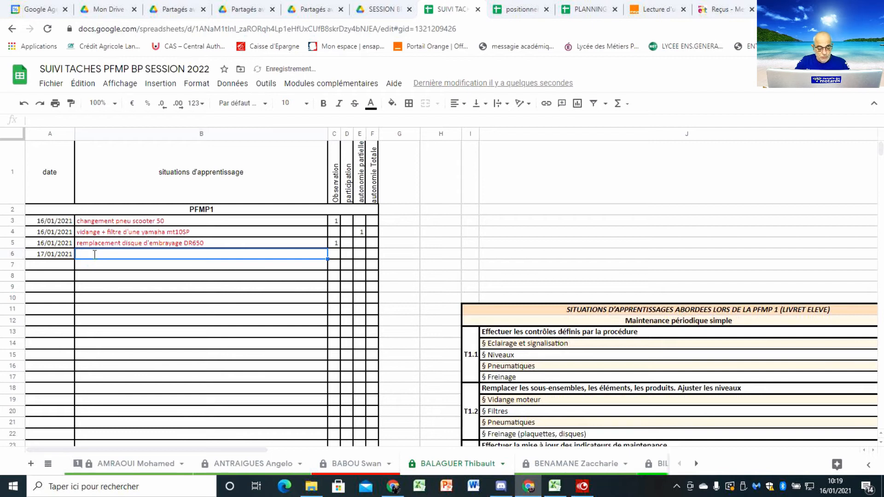
type("changement de pneu")
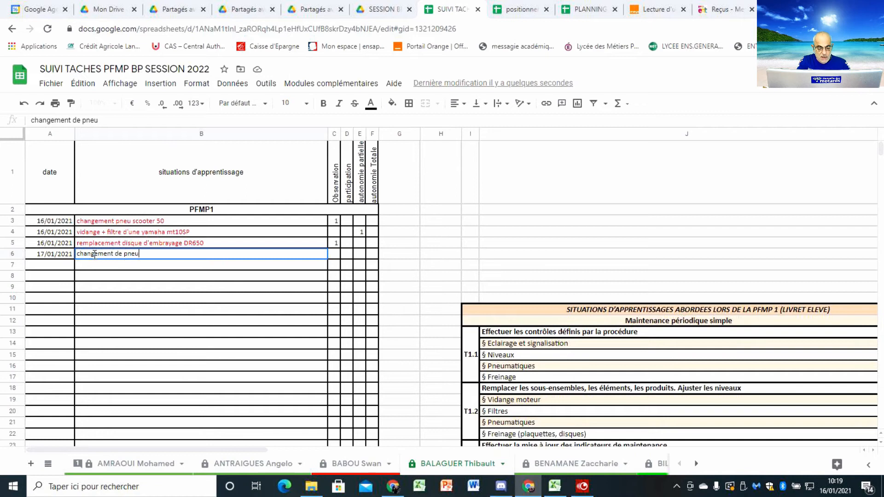
left_click(335, 255)
type("1")
left_click(323, 267)
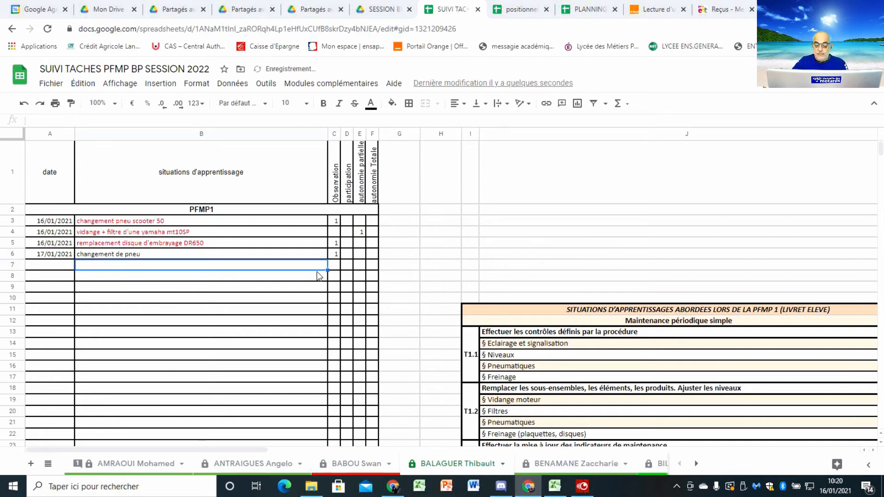
left_click(337, 256)
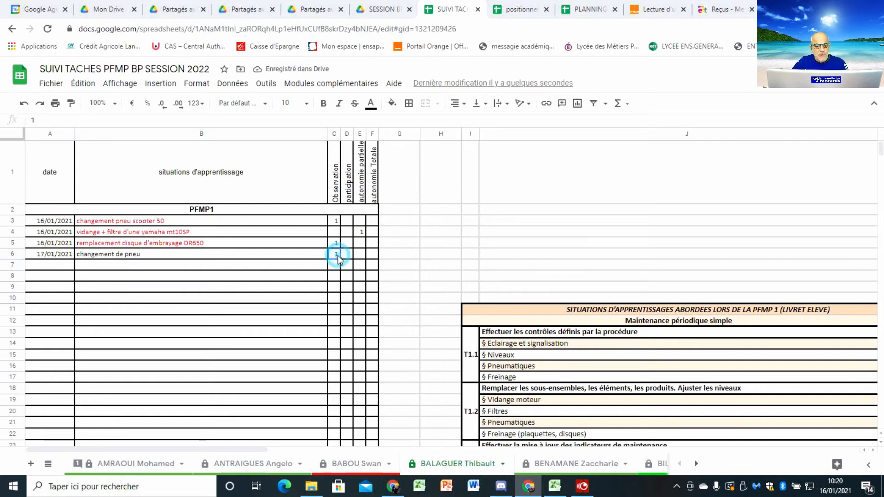
key("Delete")
Step: Mark the tyre change in row 6 as participation with a 1 and move row 3's mark from Observation to participation
left_click(347, 255)
type("1")
left_click(335, 220)
key("Delete")
left_click(344, 220)
type("1")
left_click(294, 269)
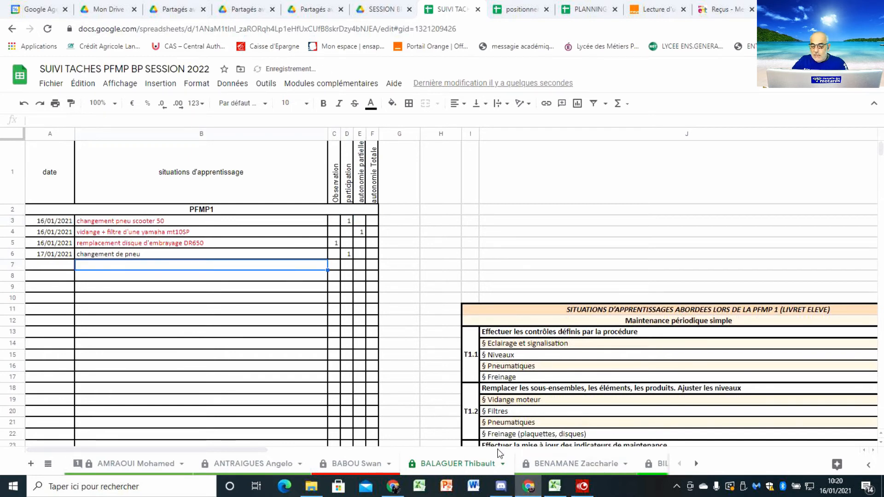
Step: Set the P column entry for Pneumatiques in row 21 of the booklet table to 2 and colour it black
left_click_drag(253, 450, 377, 449)
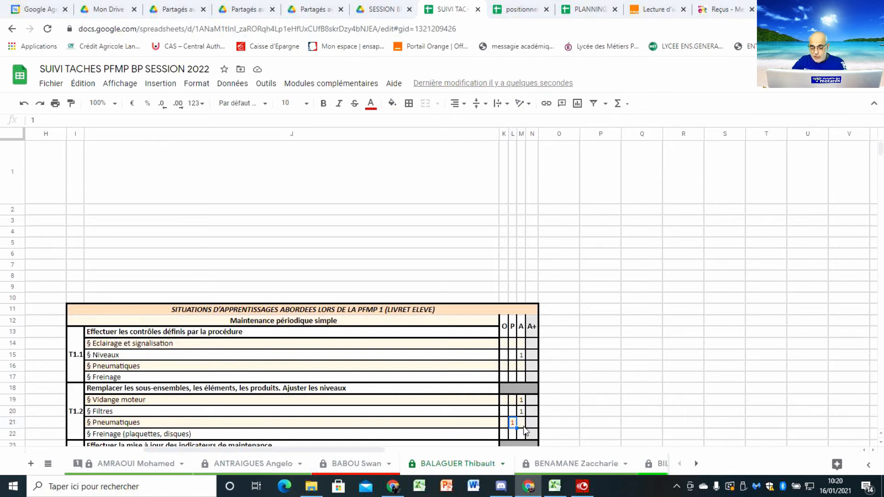
type("2")
key("Left")
key("Right")
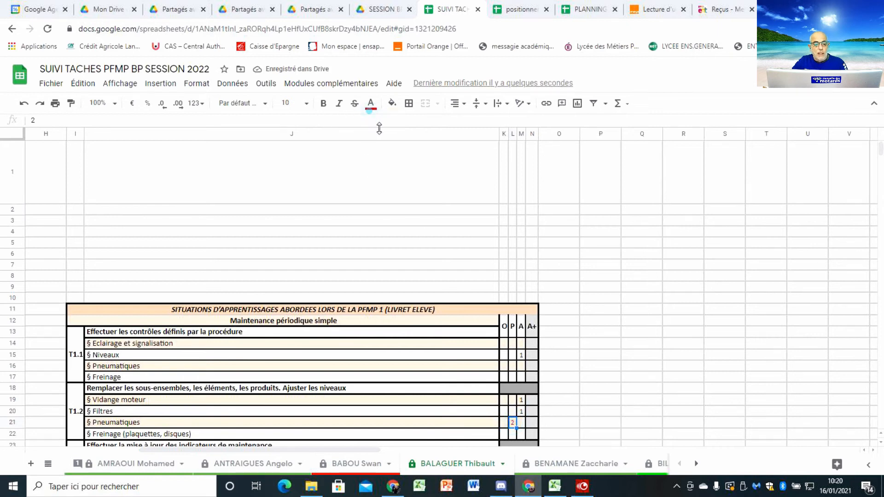
left_click(374, 110)
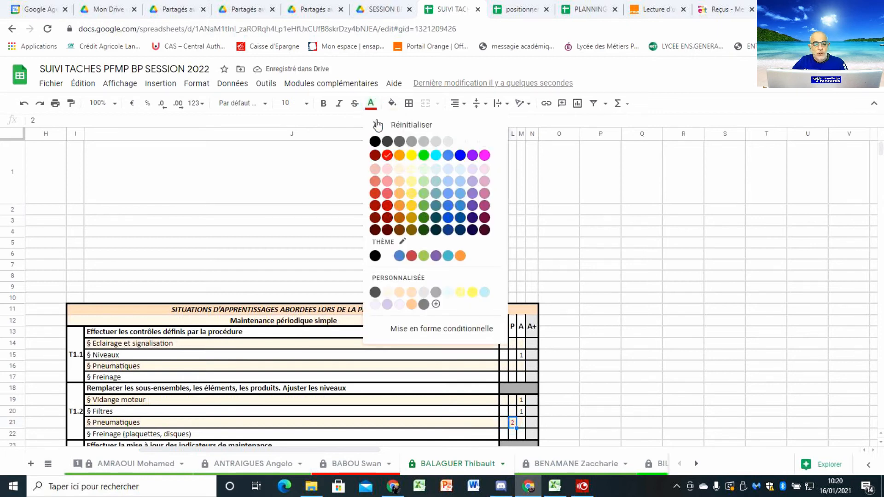
left_click(372, 139)
left_click(568, 394)
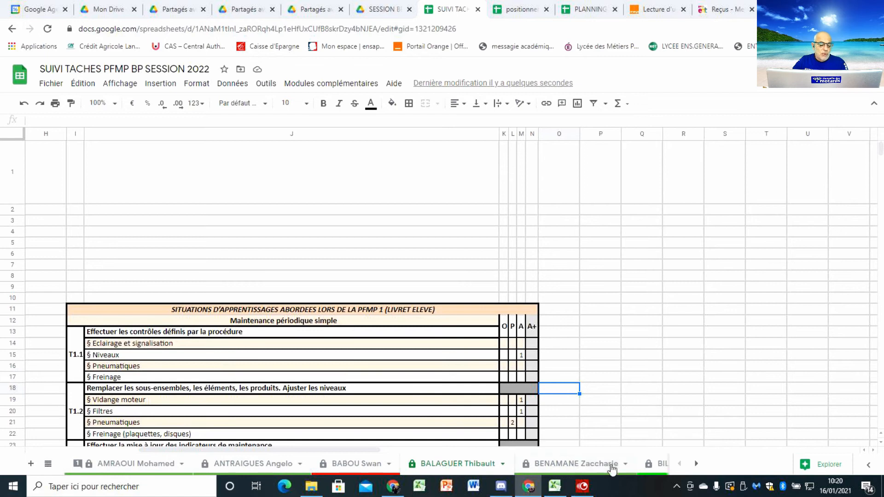
Step: Colour the learning situation "changement de pneu" in row 6 red
left_click_drag(317, 448, 254, 451)
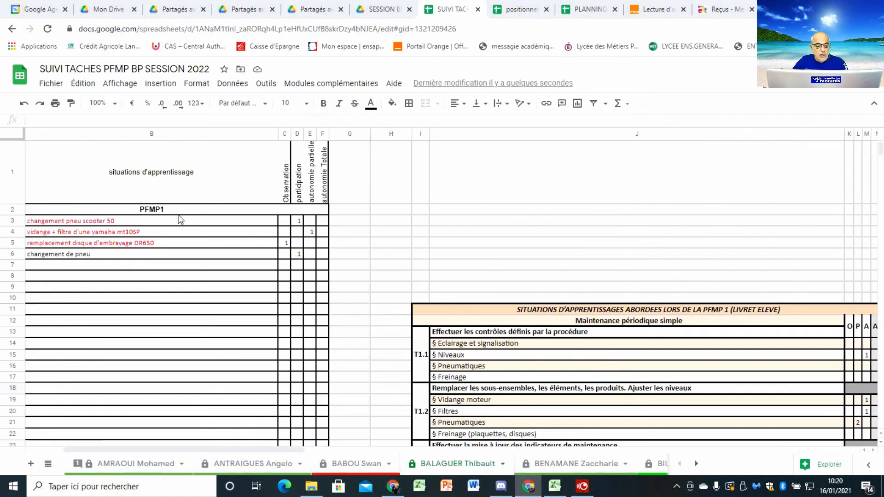
left_click(123, 254)
left_click(370, 105)
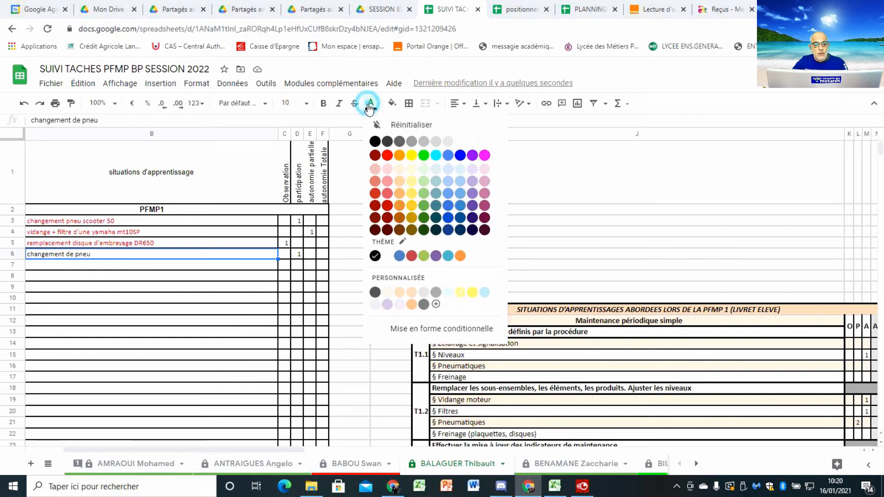
left_click(386, 153)
left_click(233, 279)
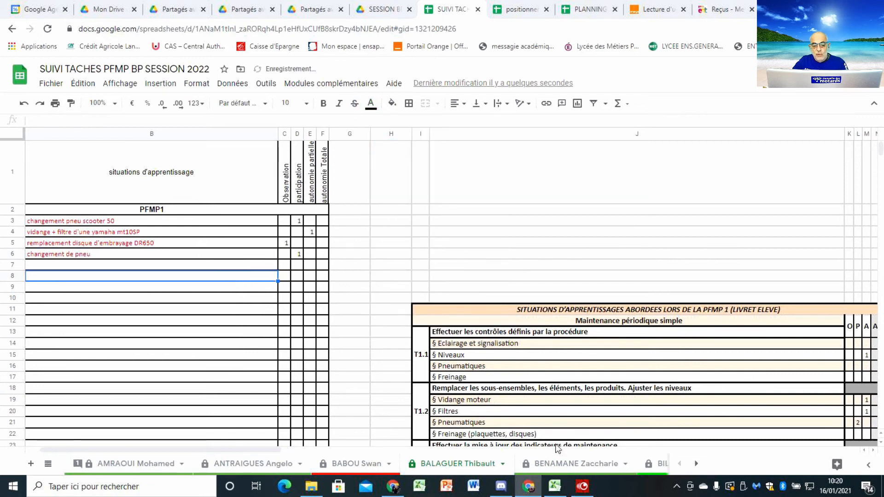
left_click_drag(276, 454, 349, 450)
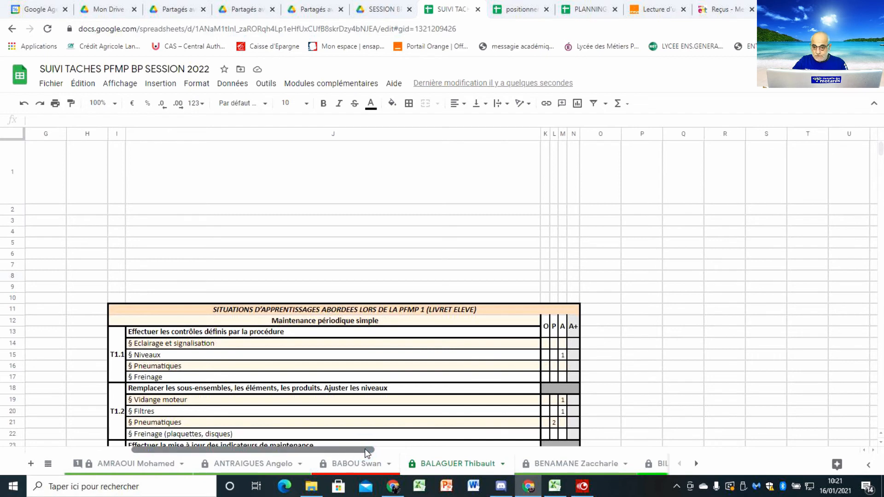
left_click_drag(367, 453, 325, 447)
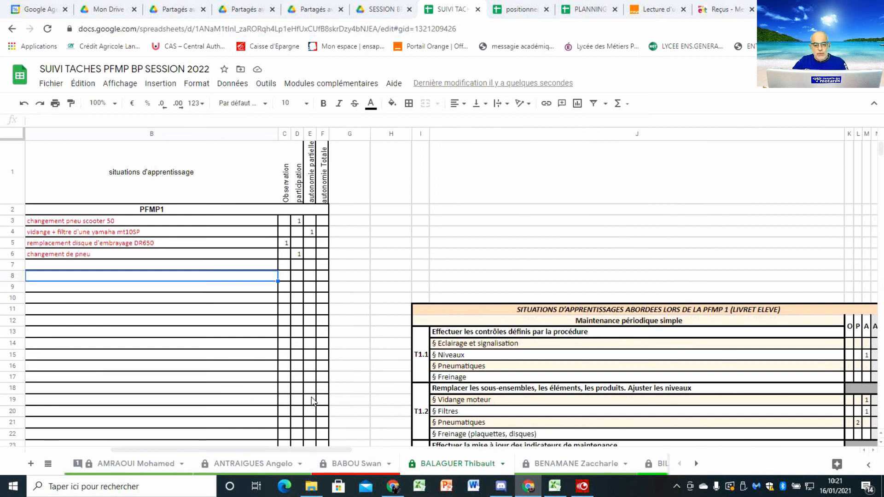
left_click_drag(273, 447, 235, 450)
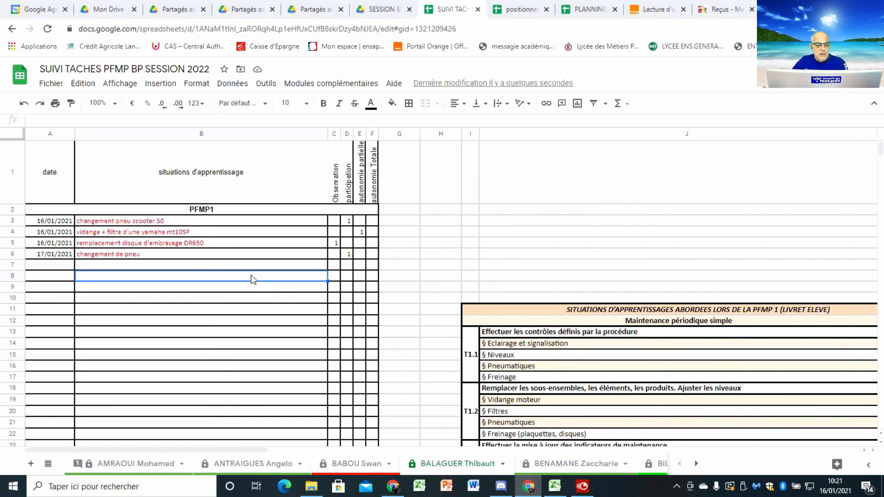
left_click(241, 289)
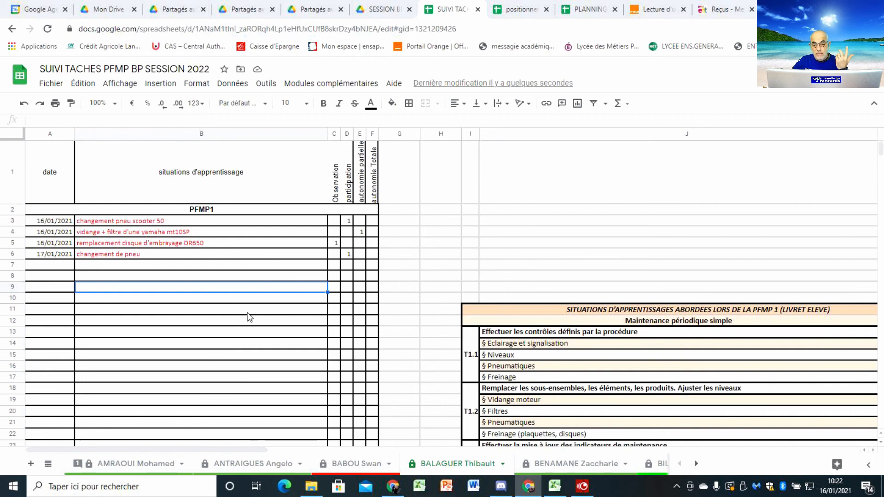
Step: Close the SUIVI TACHES PFMP BP SESSION 2022 spreadsheet and return to the SESSION BP2022 folder in Drive
left_click(479, 11)
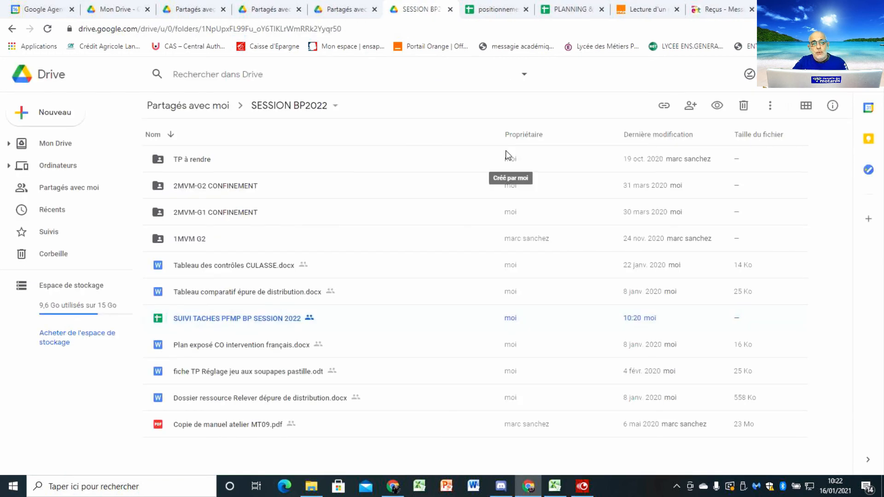